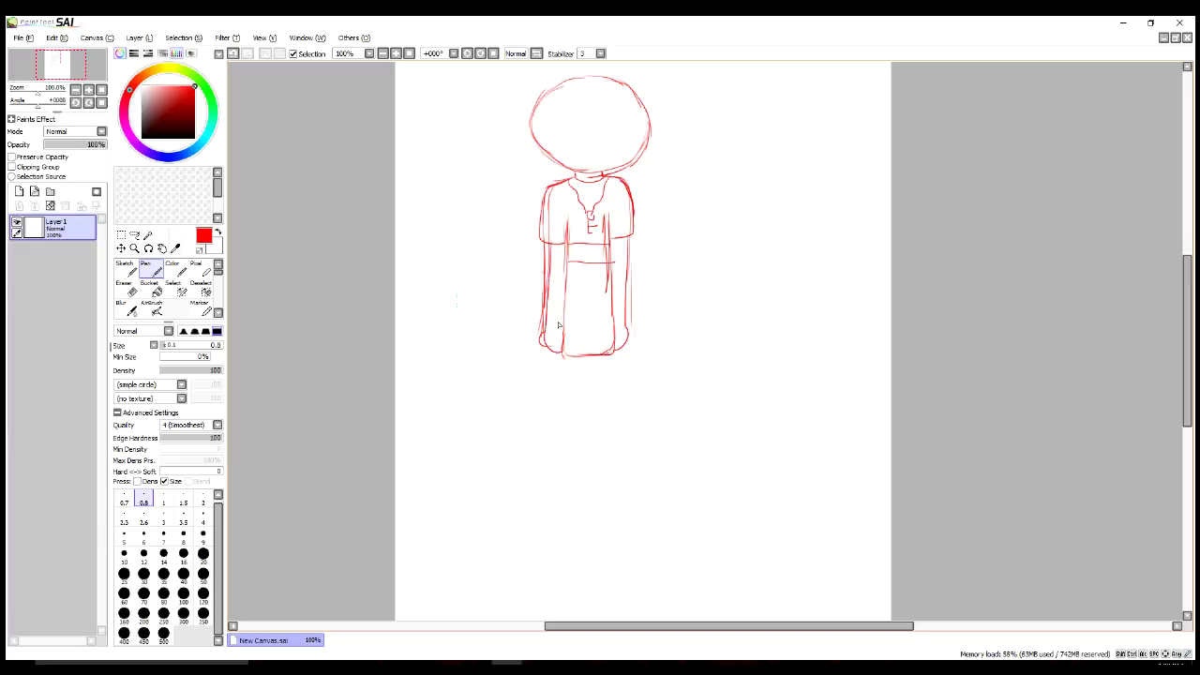
# Step: Sketch the legs in long ripped jeans and shoes in red, then zoom in on the head
pyautogui.moveTo(563, 403); pyautogui.dragTo(553, 536)
pyautogui.scroll(-2, 586, 428)
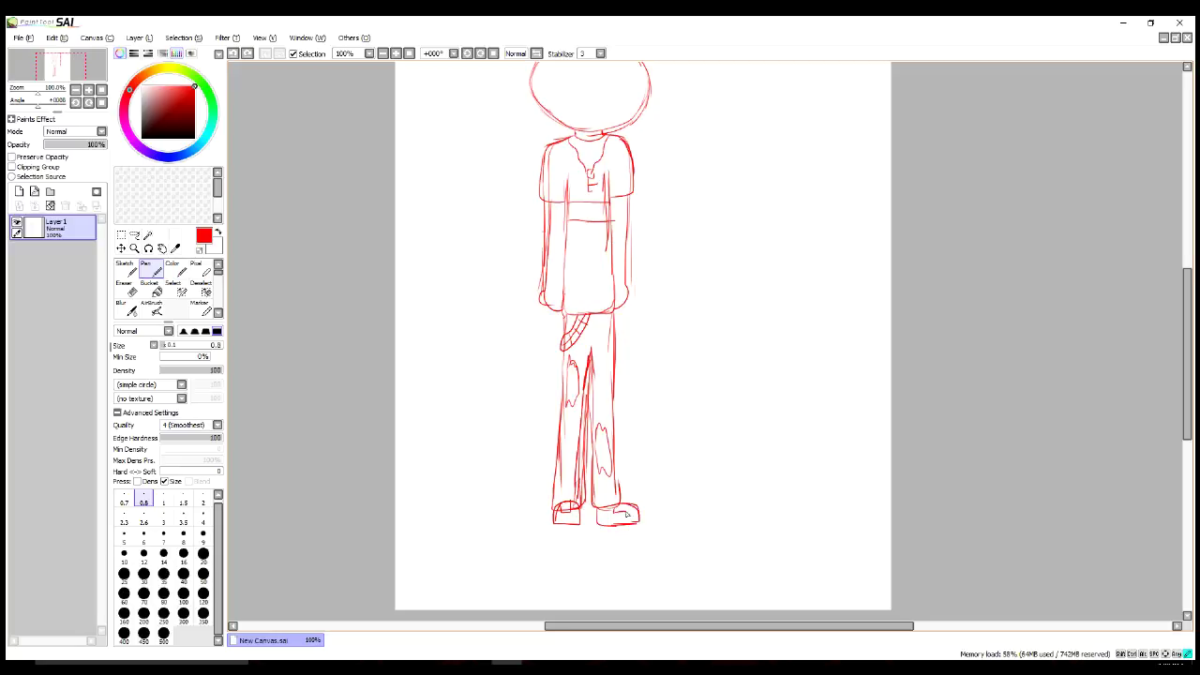
pyautogui.scroll(1, 397, 241)
pyautogui.scroll(1, 1104, 372)
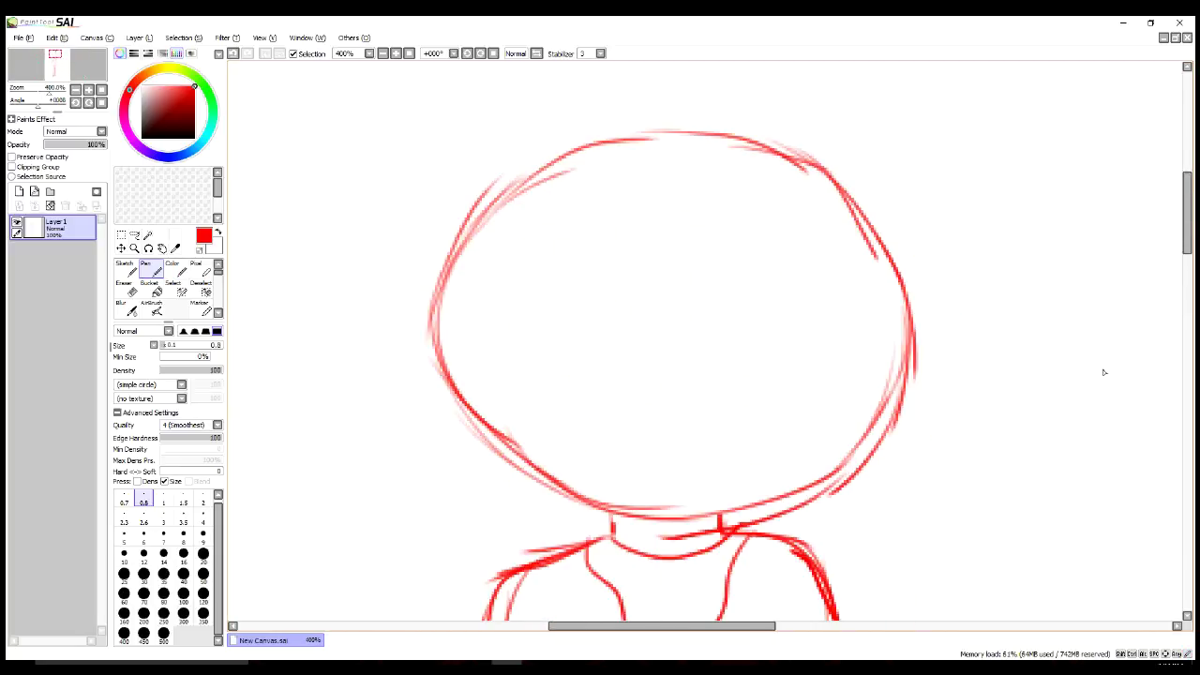
# Step: Sketch zigzag bangs and spiky hair around the head, and redraw the lower-left jaw
pyautogui.moveTo(427, 370); pyautogui.dragTo(547, 367)
pyautogui.moveTo(492, 417)
pyautogui.mouseDown()
pyautogui.moveTo(605, 373)
pyautogui.moveTo(707, 385)
pyautogui.moveTo(727, 405)
pyautogui.moveTo(887, 362)
pyautogui.moveTo(928, 364)
pyautogui.mouseUp()
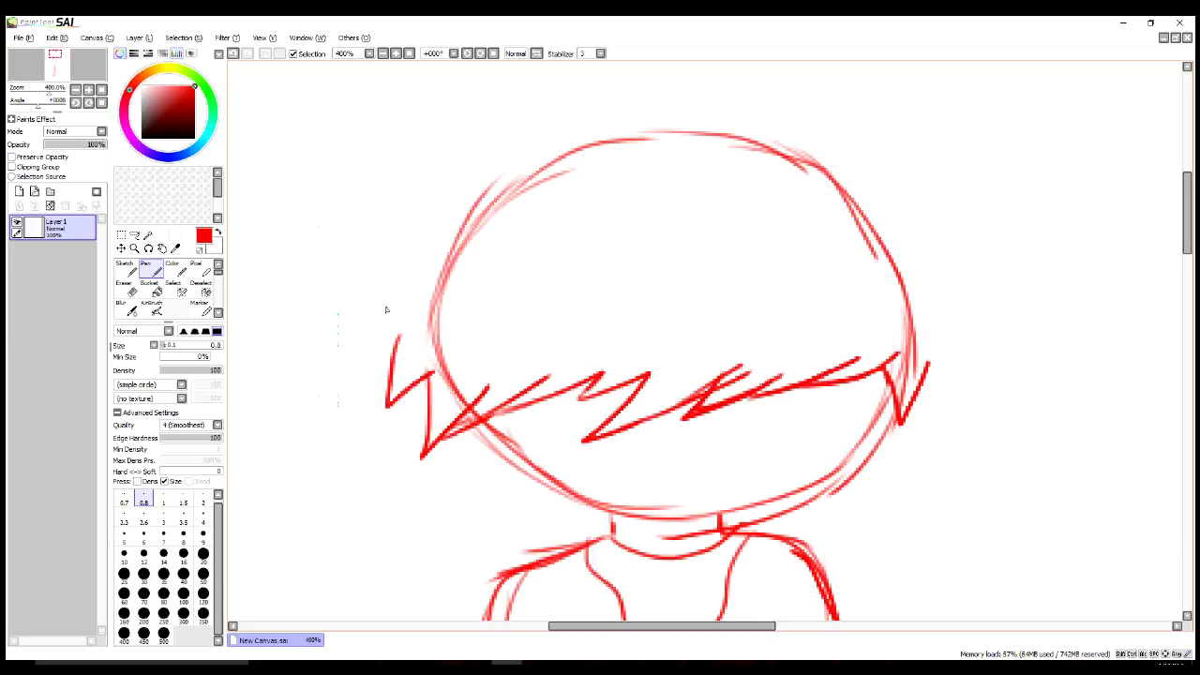
pyautogui.moveTo(399, 333)
pyautogui.mouseDown()
pyautogui.moveTo(446, 195)
pyautogui.moveTo(816, 110)
pyautogui.mouseUp()
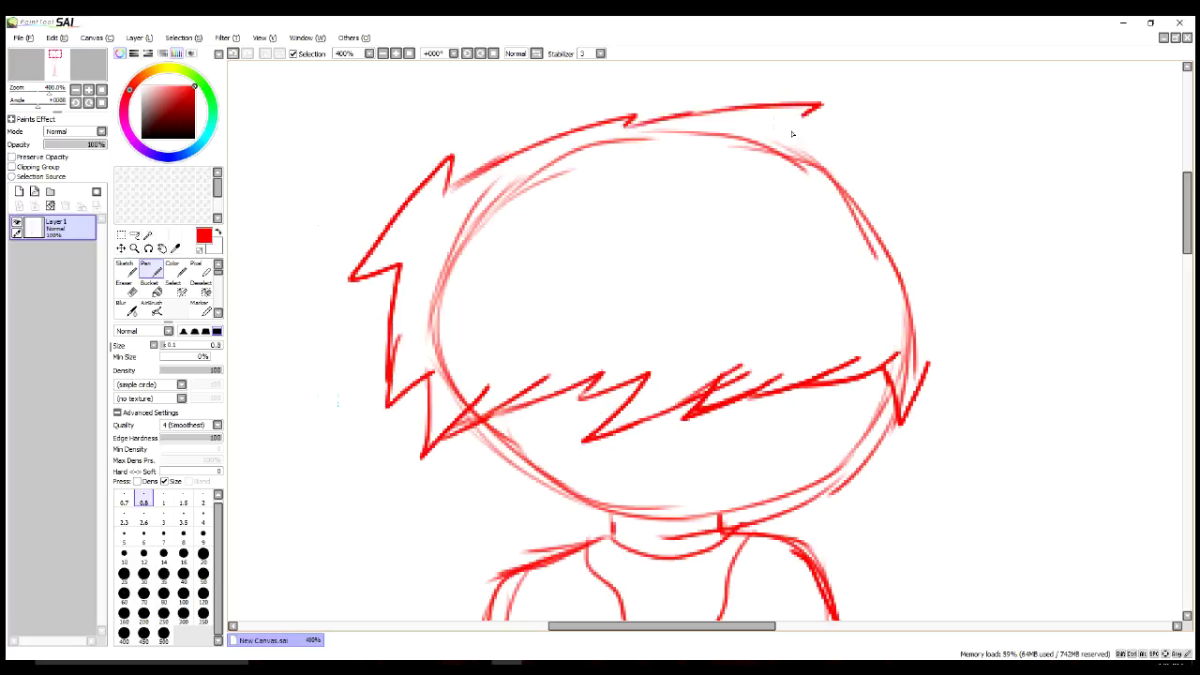
pyautogui.moveTo(935, 343); pyautogui.dragTo(936, 277)
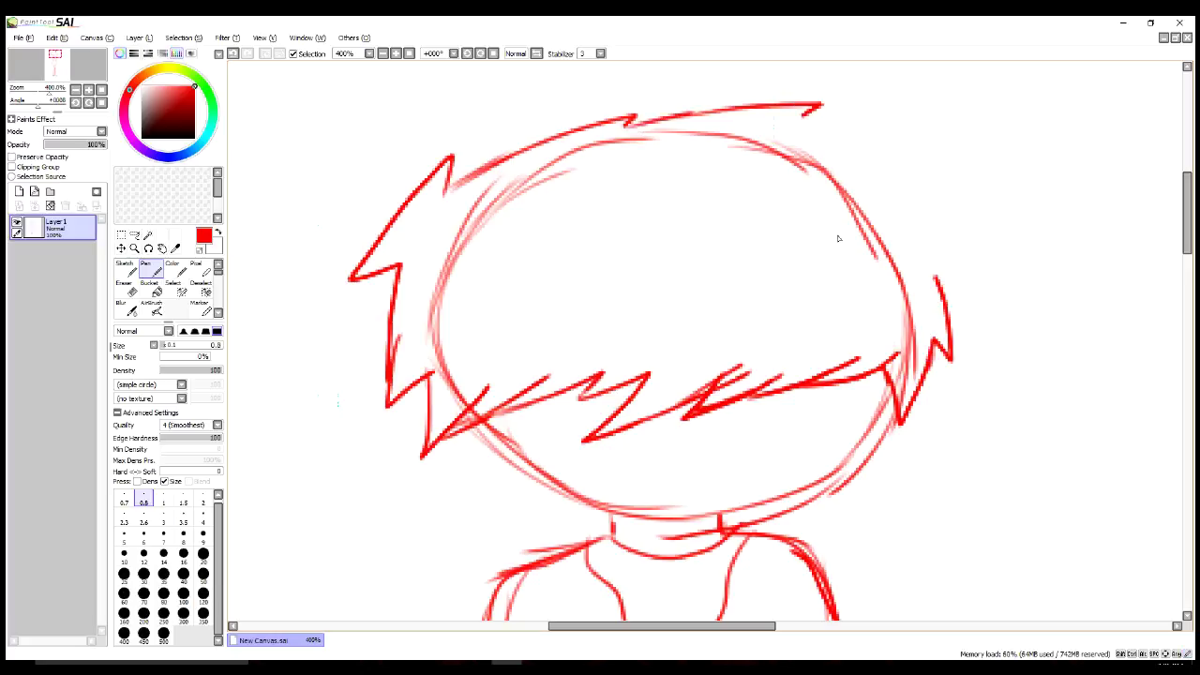
pyautogui.moveTo(808, 118); pyautogui.dragTo(957, 266)
pyautogui.moveTo(480, 424); pyautogui.dragTo(623, 512)
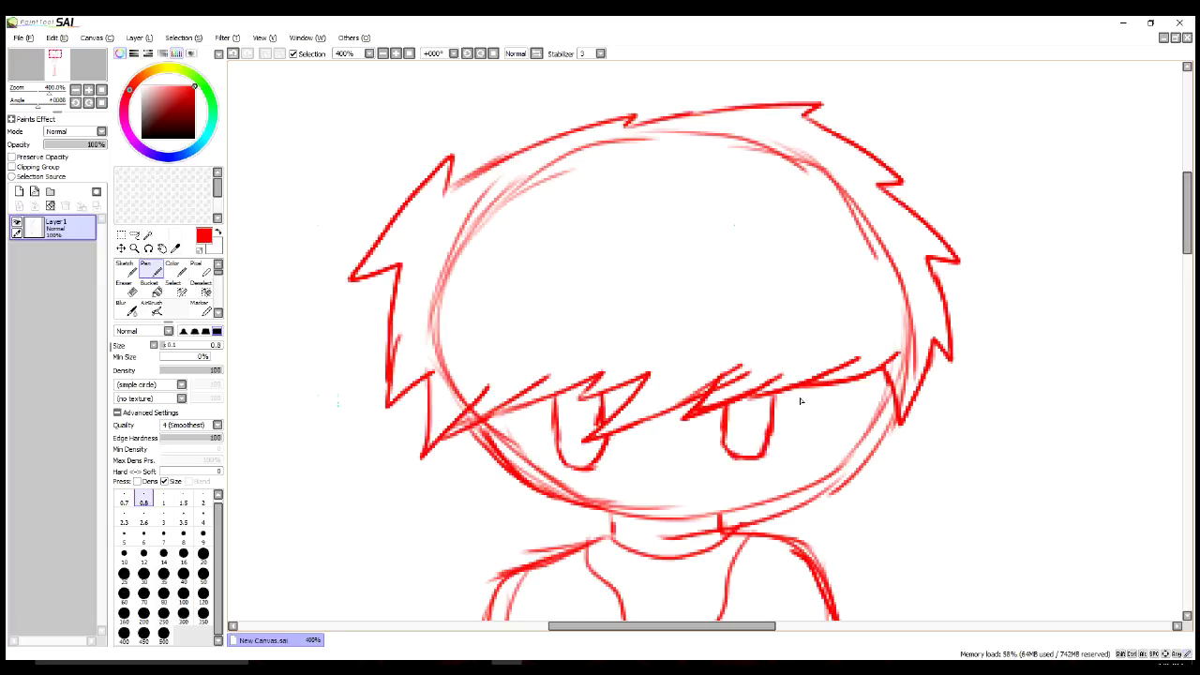
# Step: Erase most of the right eye with the eraser, then return to the Pen
pyautogui.press('e')
pyautogui.moveTo(787, 444)
pyautogui.mouseDown()
pyautogui.moveTo(750, 413)
pyautogui.moveTo(727, 432)
pyautogui.mouseUp()
pyautogui.press('n')
pyautogui.scroll(-5, 792, 425)
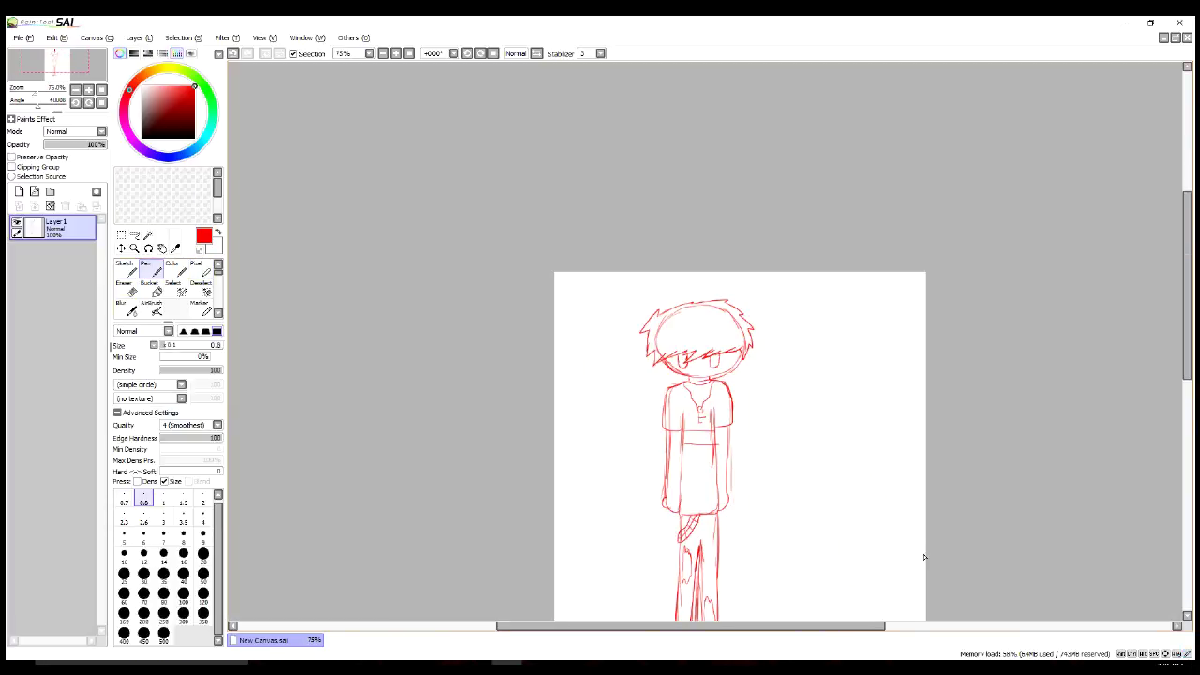
pyautogui.scroll(6, 607, 489)
pyautogui.scroll(4, 608, 488)
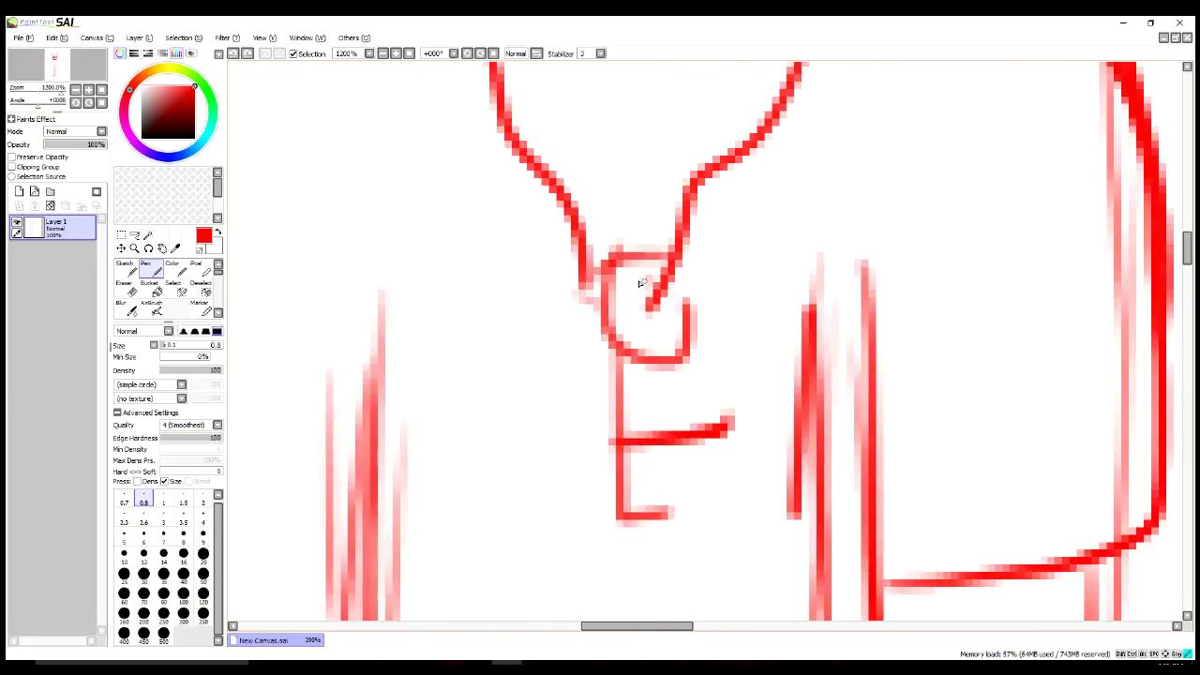
# Step: Draw the key pendant's spiral head, stem and thickened bit on the necklace
pyautogui.moveTo(645, 298); pyautogui.dragTo(655, 317)
pyautogui.moveTo(644, 366)
pyautogui.mouseDown()
pyautogui.moveTo(641, 399)
pyautogui.moveTo(694, 518)
pyautogui.mouseUp()
pyautogui.press('e')
pyautogui.scroll(-4, 831, 364)
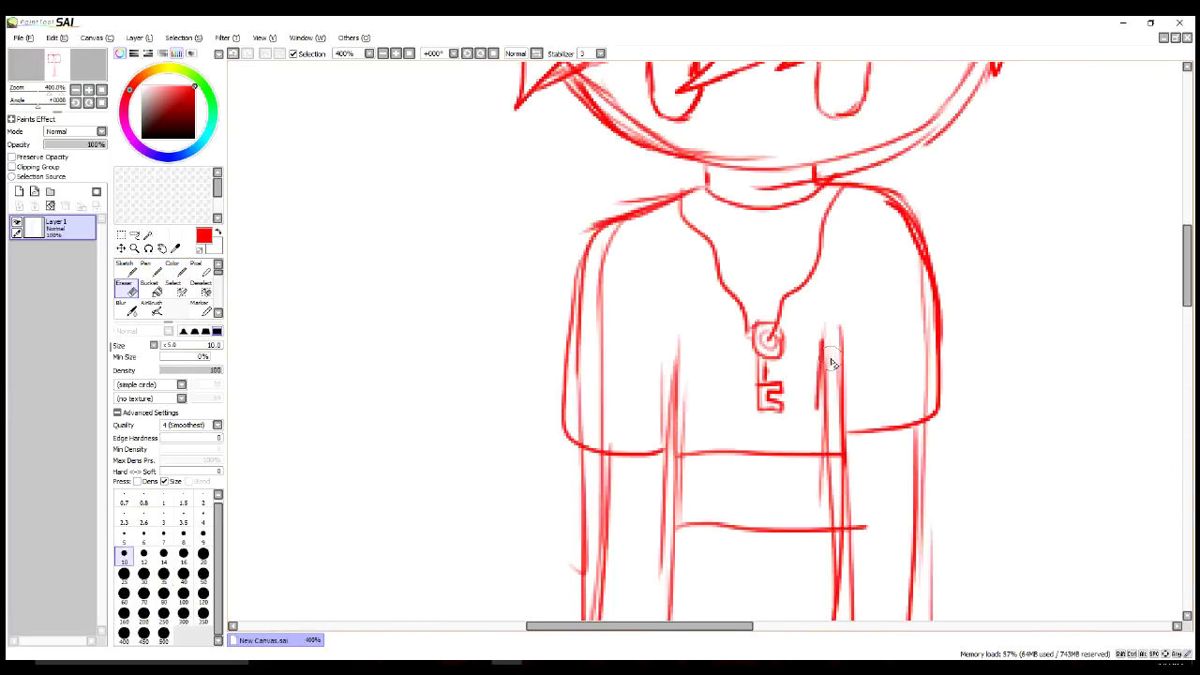
pyautogui.scroll(-3, 831, 364)
pyautogui.scroll(-4, 951, 125)
# Step: Add Layer 2 and thin the black brush to size 3 for lineart
pyautogui.scroll(6, 712, 234)
pyautogui.click(19, 192)
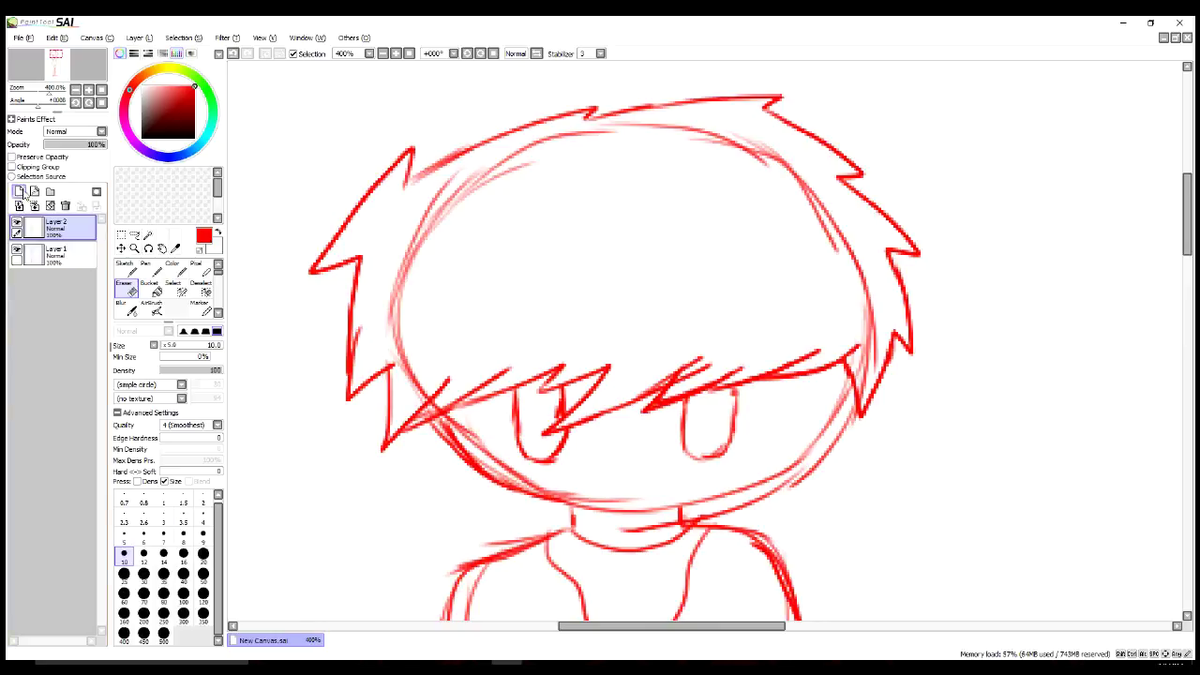
pyautogui.moveTo(324, 267); pyautogui.dragTo(427, 150)
pyautogui.hotkey('ctrl', 'z')
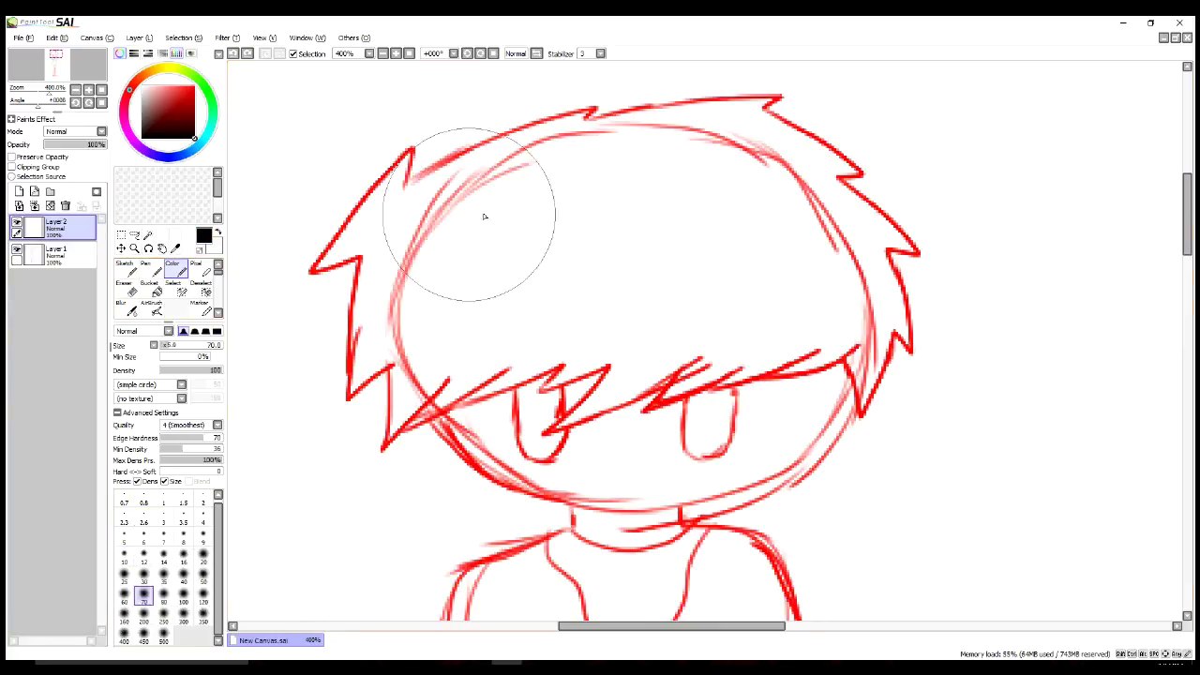
pyautogui.click(163, 516)
pyautogui.hotkey('ctrl', 'y')
pyautogui.hotkey('ctrl', 'z')
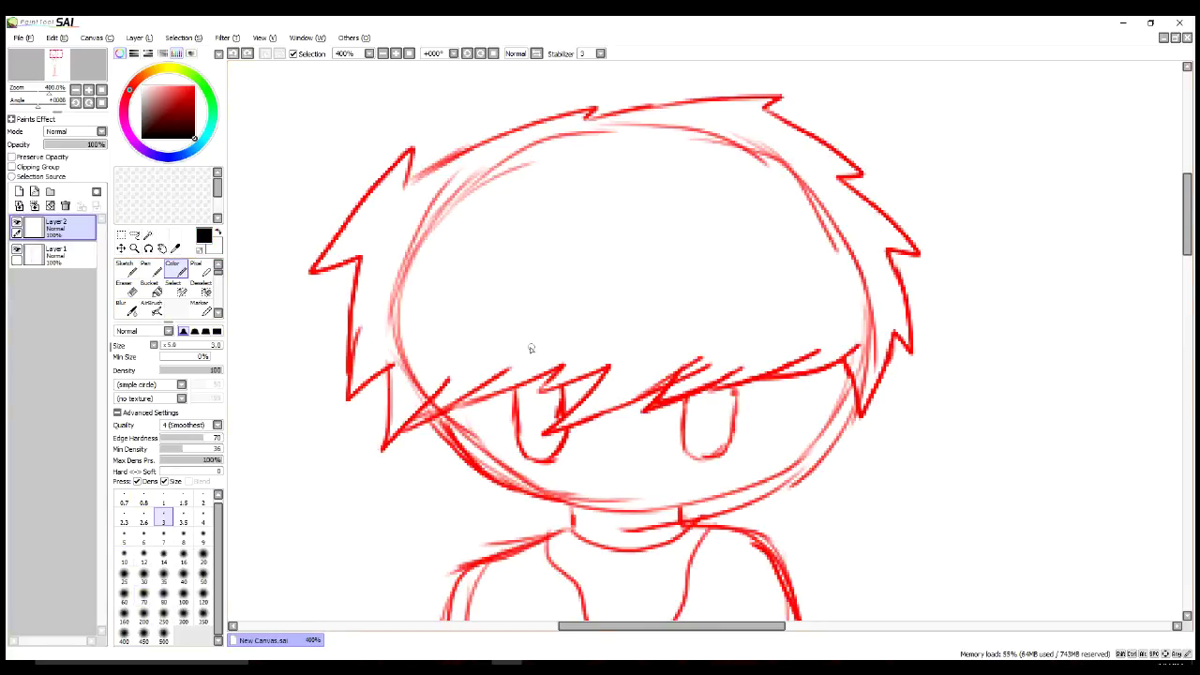
# Step: Ink the zigzag bangs and the left hair outline and spike in black
pyautogui.moveTo(390, 367); pyautogui.dragTo(687, 374)
pyautogui.hotkey('ctrl', 'z')
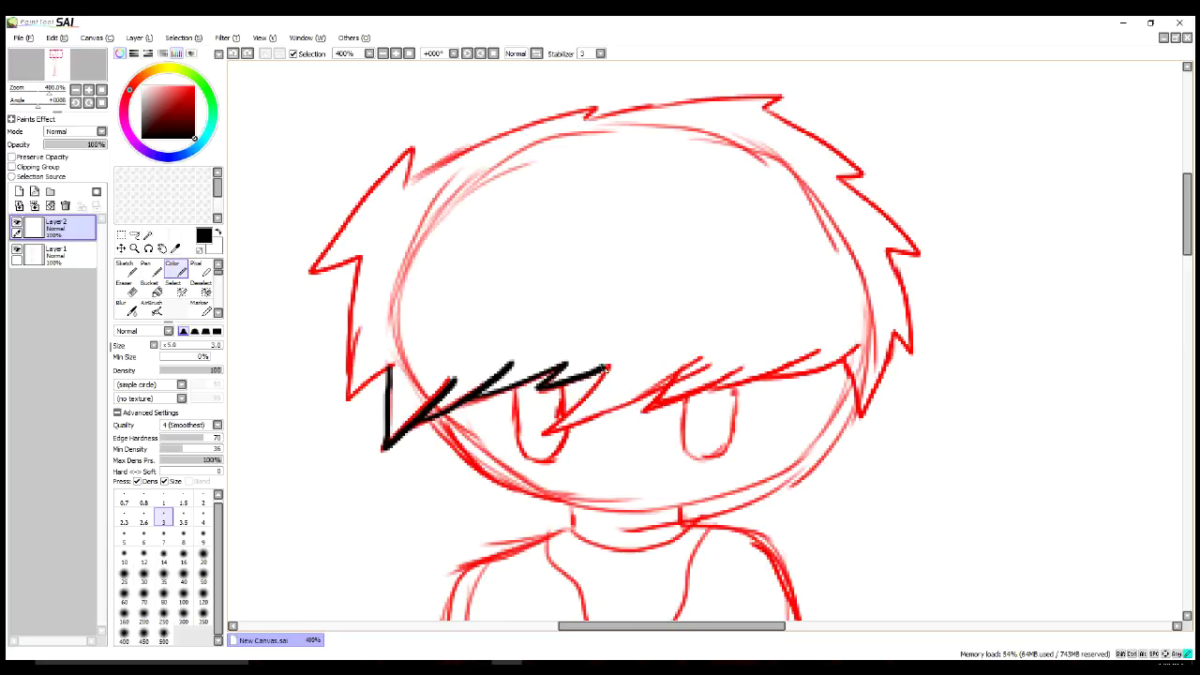
pyautogui.moveTo(544, 431); pyautogui.dragTo(702, 364)
pyautogui.moveTo(644, 411); pyautogui.dragTo(863, 349)
pyautogui.moveTo(360, 263); pyautogui.dragTo(391, 367)
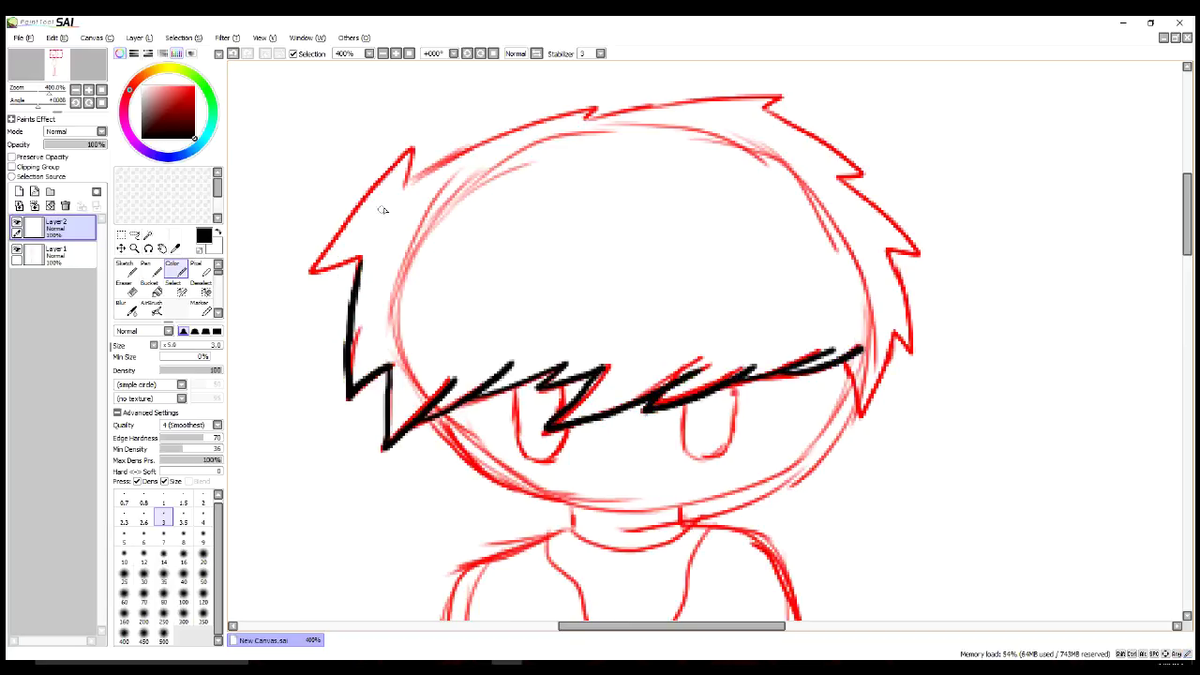
pyautogui.hotkey('ctrl', 'z')
pyautogui.moveTo(352, 330); pyautogui.dragTo(391, 369)
pyautogui.moveTo(355, 302); pyautogui.dragTo(349, 339)
pyautogui.moveTo(408, 163)
pyautogui.mouseDown()
pyautogui.moveTo(343, 264)
pyautogui.moveTo(354, 310)
pyautogui.mouseUp()
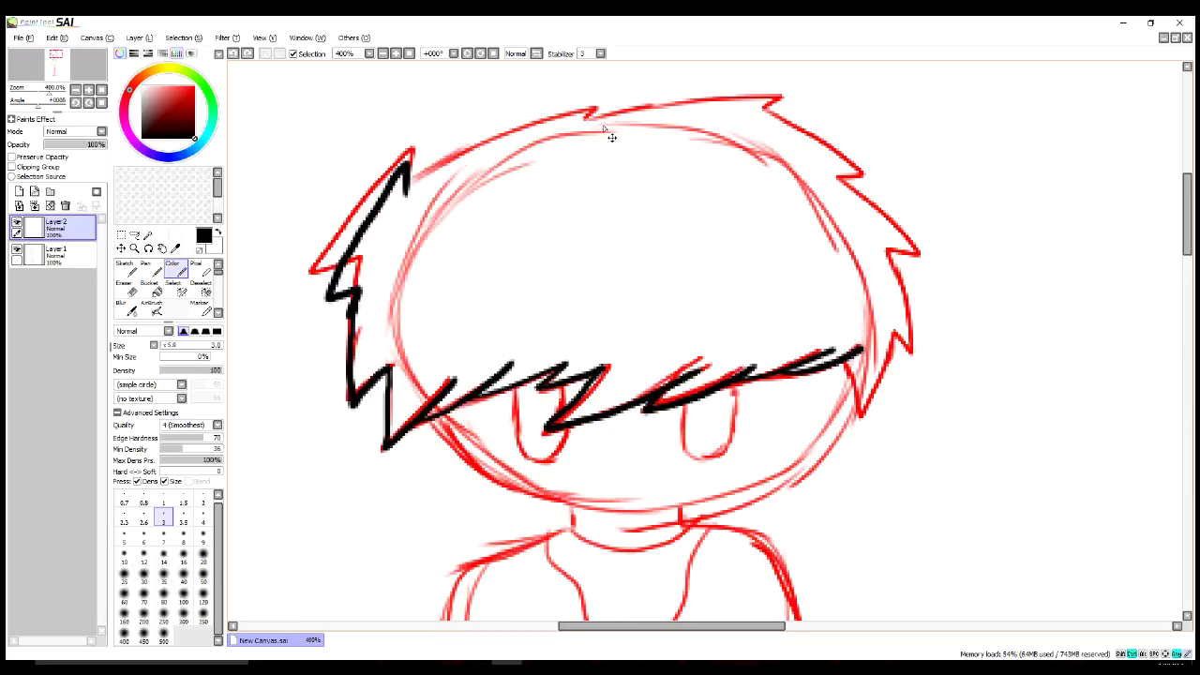
# Step: Ink the top outline of the hair and the right-side hair spikes
pyautogui.moveTo(405, 193)
pyautogui.mouseDown()
pyautogui.moveTo(723, 94)
pyautogui.moveTo(792, 97)
pyautogui.mouseUp()
pyautogui.moveTo(848, 354); pyautogui.dragTo(909, 314)
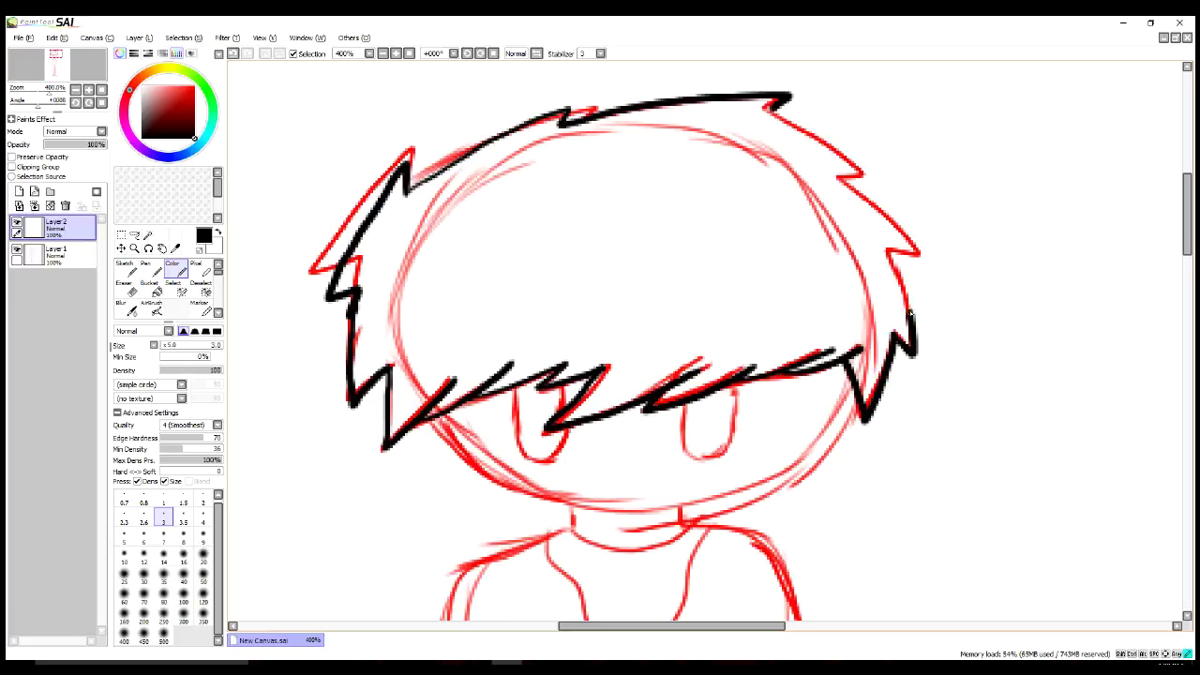
pyautogui.moveTo(841, 176); pyautogui.dragTo(924, 258)
pyautogui.moveTo(773, 109); pyautogui.dragTo(876, 175)
pyautogui.moveTo(417, 191); pyautogui.dragTo(572, 109)
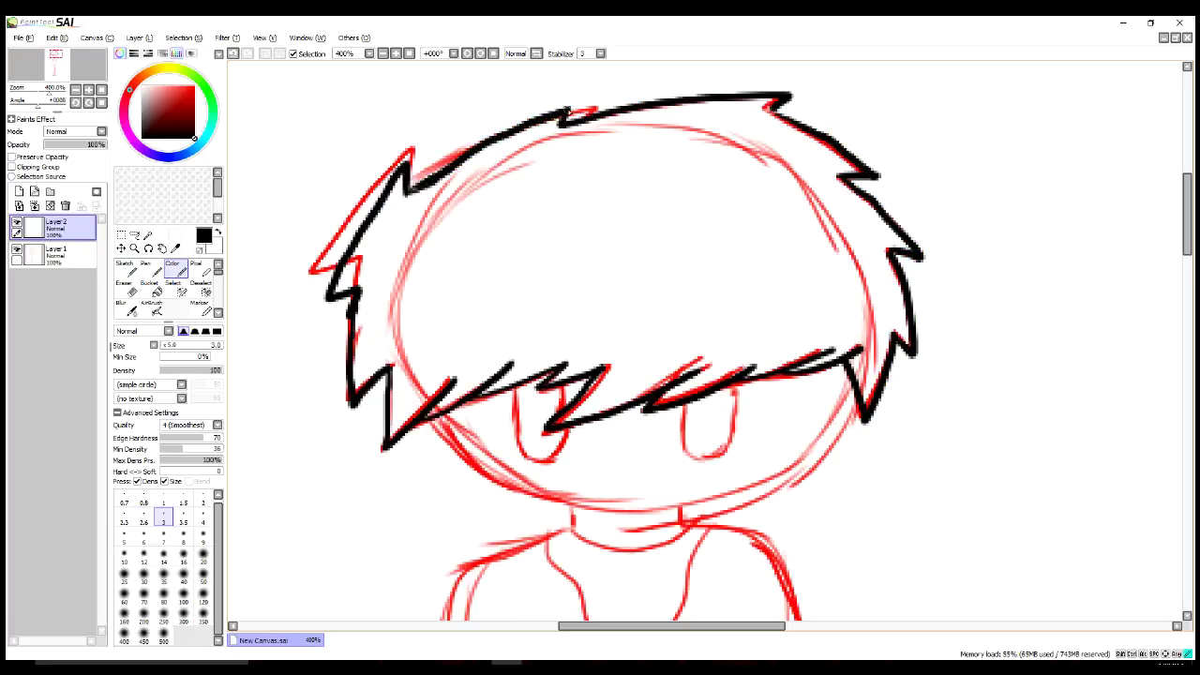
# Step: Ink the chin and jaw line and both eyes
pyautogui.moveTo(436, 420)
pyautogui.mouseDown()
pyautogui.moveTo(544, 497)
pyautogui.moveTo(853, 399)
pyautogui.mouseUp()
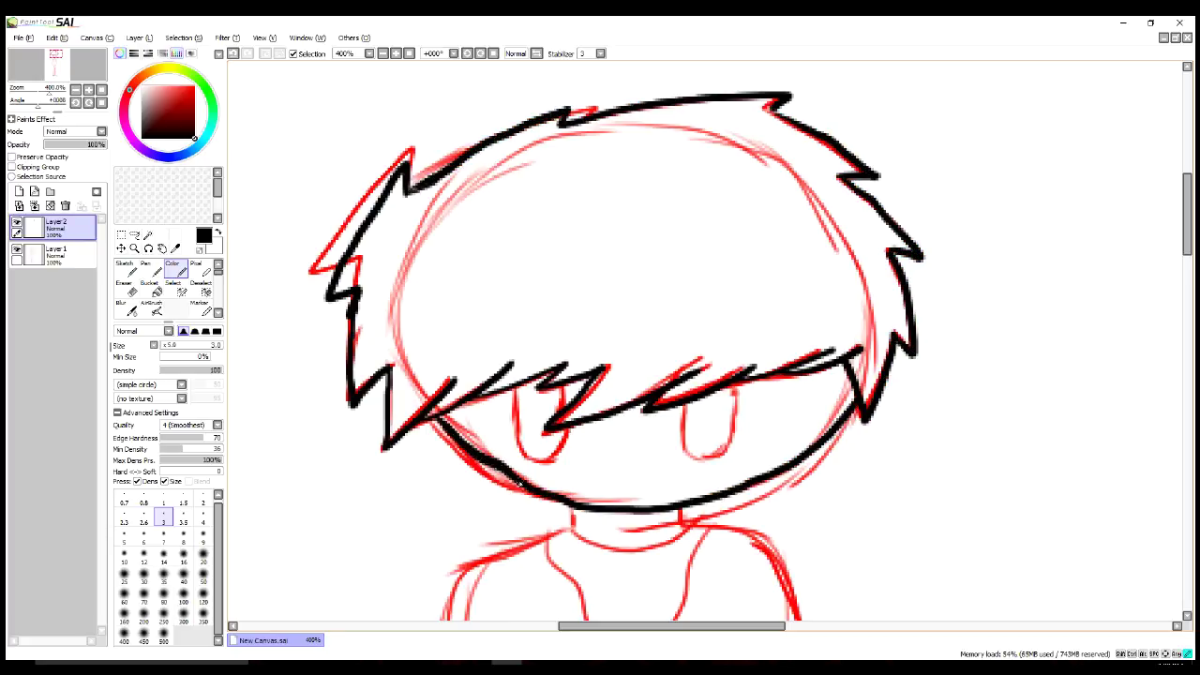
pyautogui.moveTo(515, 388); pyautogui.dragTo(563, 452)
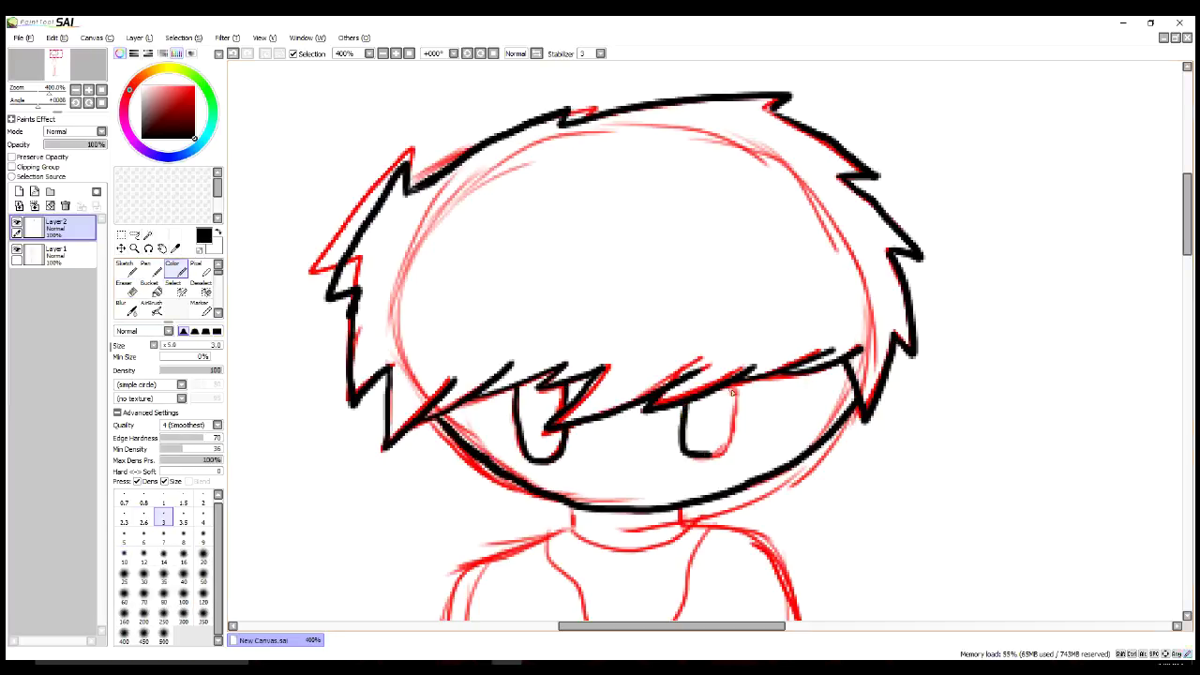
pyautogui.moveTo(732, 393); pyautogui.dragTo(717, 457)
pyautogui.scroll(-2, 733, 427)
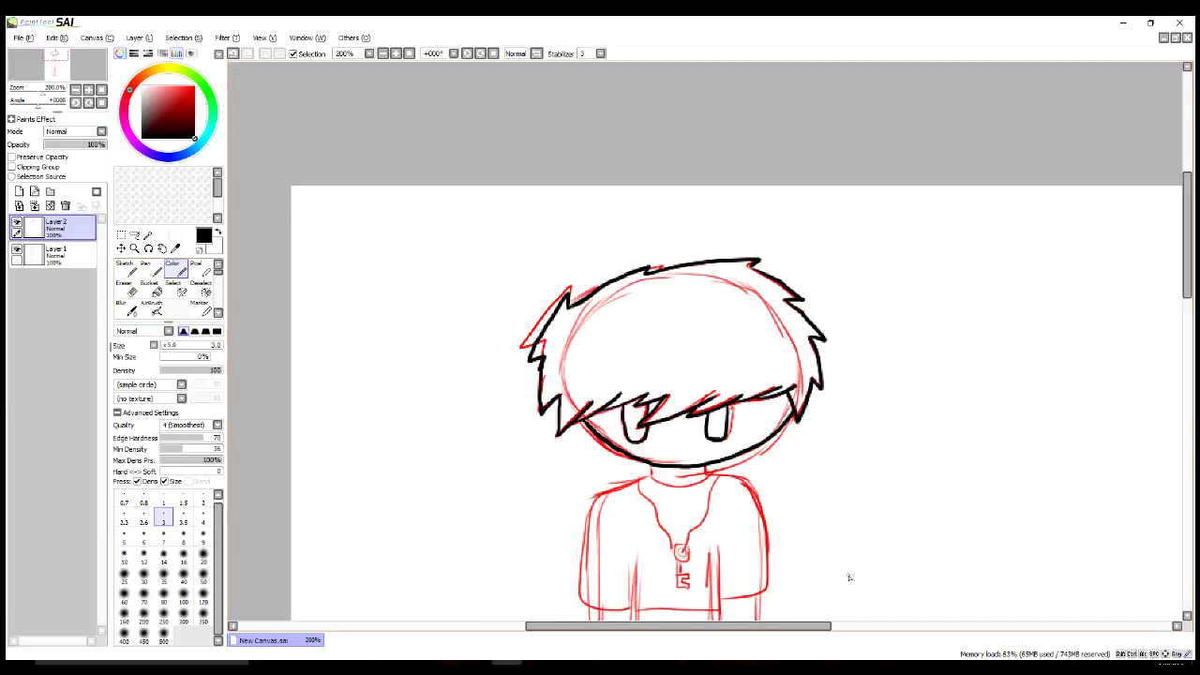
# Step: Ink the shirt's shoulders, sleeves, collar and neckline in black
pyautogui.scroll(3, 831, 438)
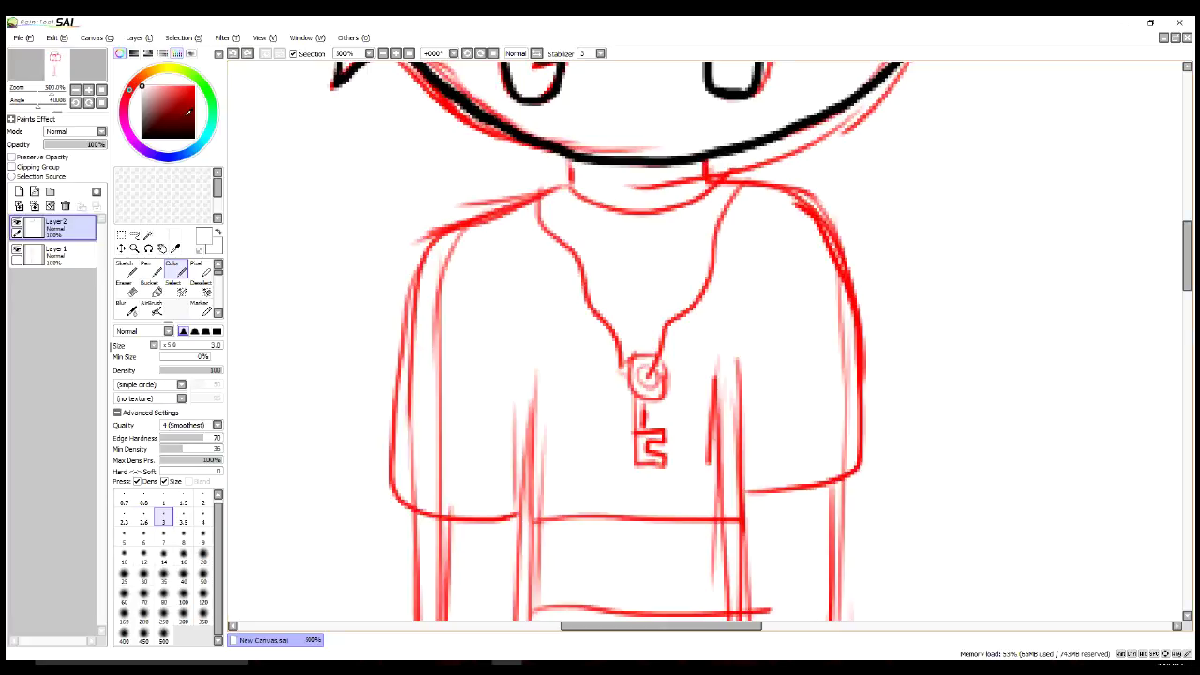
pyautogui.moveTo(574, 188)
pyautogui.mouseDown()
pyautogui.moveTo(399, 403)
pyautogui.moveTo(525, 509)
pyautogui.mouseUp()
pyautogui.moveTo(706, 180); pyautogui.dragTo(823, 208)
pyautogui.moveTo(745, 494); pyautogui.dragTo(861, 492)
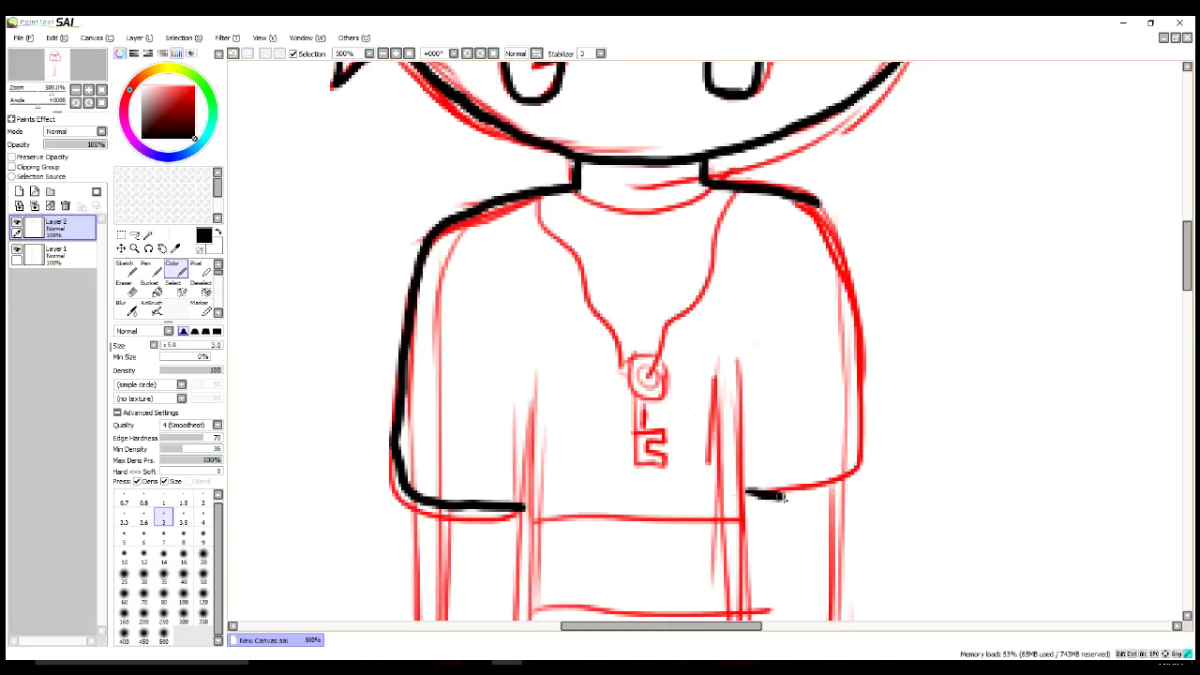
pyautogui.moveTo(812, 199)
pyautogui.mouseDown()
pyautogui.moveTo(848, 277)
pyautogui.moveTo(869, 375)
pyautogui.moveTo(851, 497)
pyautogui.mouseUp()
pyautogui.hotkey('ctrl', 'z')
pyautogui.moveTo(576, 191); pyautogui.dragTo(705, 188)
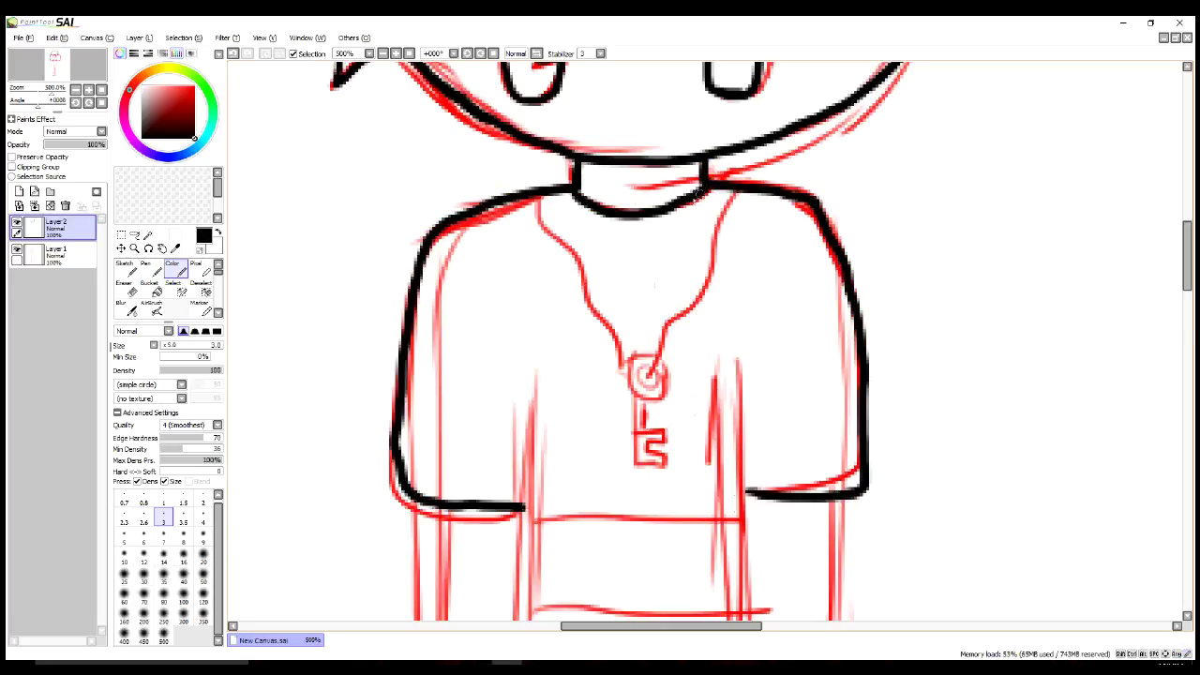
pyautogui.moveTo(534, 199)
pyautogui.mouseDown()
pyautogui.moveTo(605, 326)
pyautogui.moveTo(704, 298)
pyautogui.moveTo(752, 188)
pyautogui.mouseUp()
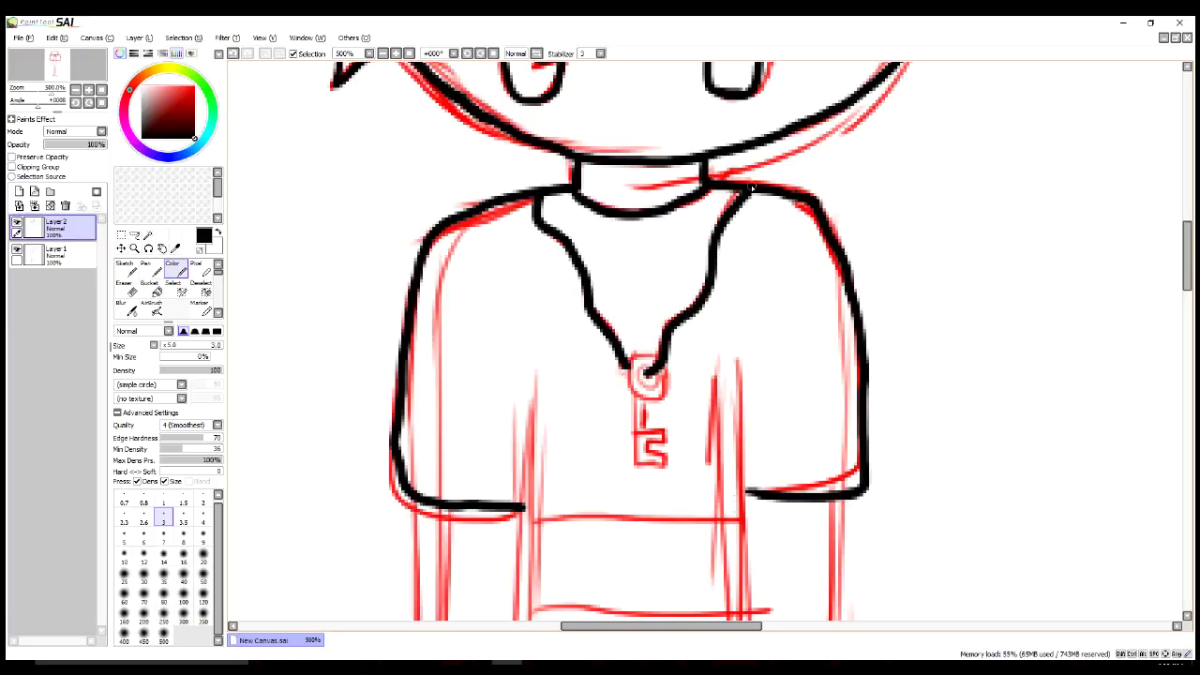
# Step: Ink the shirt's lower sides, bottom edge and a horizontal line across it
pyautogui.scroll(-3, 752, 189)
pyautogui.scroll(2, 528, 160)
pyautogui.moveTo(528, 160); pyautogui.dragTo(528, 415)
pyautogui.moveTo(735, 160); pyautogui.dragTo(730, 415)
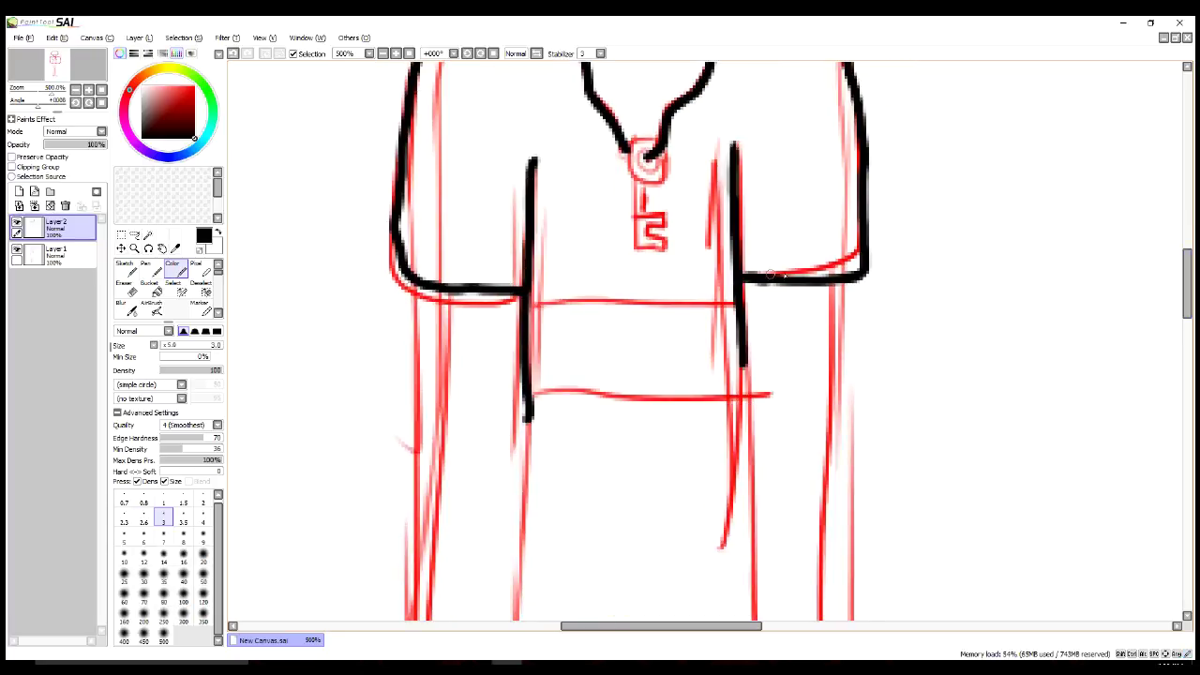
pyautogui.scroll(-3, 525, 137)
pyautogui.moveTo(525, 137)
pyautogui.mouseDown()
pyautogui.moveTo(523, 342)
pyautogui.moveTo(589, 584)
pyautogui.moveTo(762, 574)
pyautogui.mouseUp()
pyautogui.moveTo(745, 73); pyautogui.dragTo(763, 526)
pyautogui.hotkey('ctrl', 'z')
pyautogui.scroll(5, 764, 525)
pyautogui.moveTo(625, 333); pyautogui.dragTo(827, 338)
pyautogui.scroll(3, 714, 380)
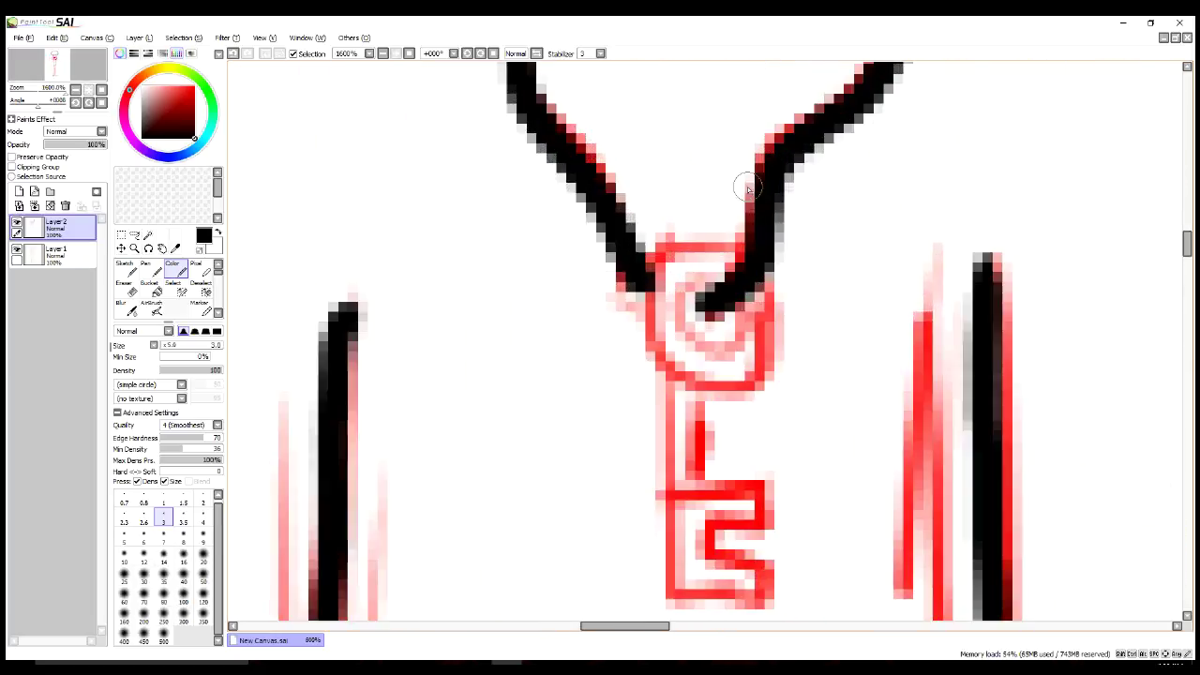
# Step: Outline the key pendant's ring and tag edges in black
pyautogui.moveTo(714, 380); pyautogui.dragTo(713, 309)
pyautogui.moveTo(656, 370); pyautogui.dragTo(769, 600)
pyautogui.moveTo(769, 479); pyautogui.dragTo(699, 535)
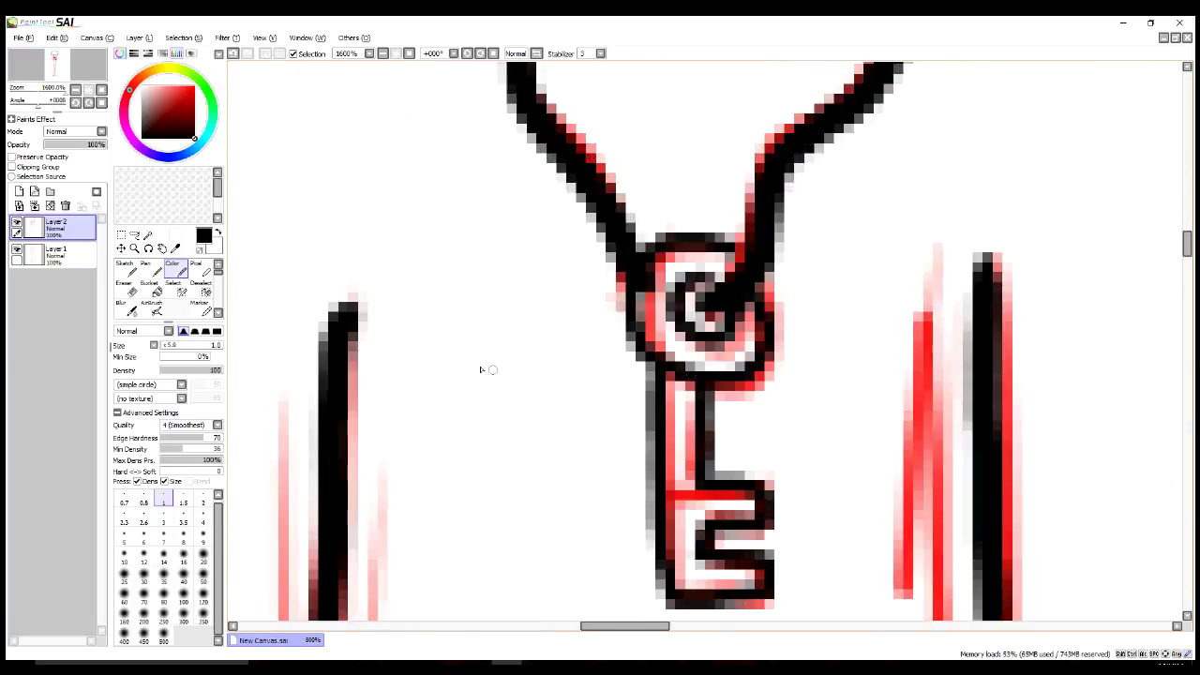
pyautogui.moveTo(708, 379); pyautogui.dragTo(713, 478)
pyautogui.press('e')
pyautogui.hotkey('ctrl', '-')
# Step: Reset the inking brush size and ink the tunic's left side, bottom curve and right side
pyautogui.press('n')
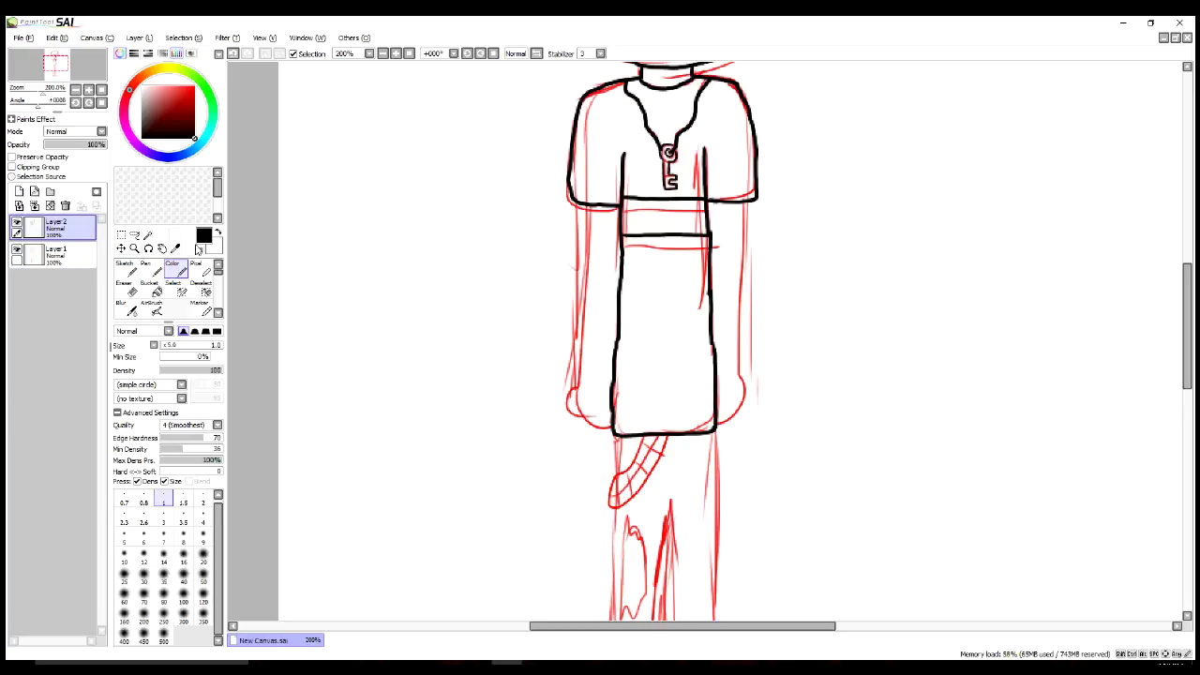
pyautogui.hotkey('ctrl', '+')
pyautogui.scroll(-3, 574, 341)
pyautogui.click(164, 522)
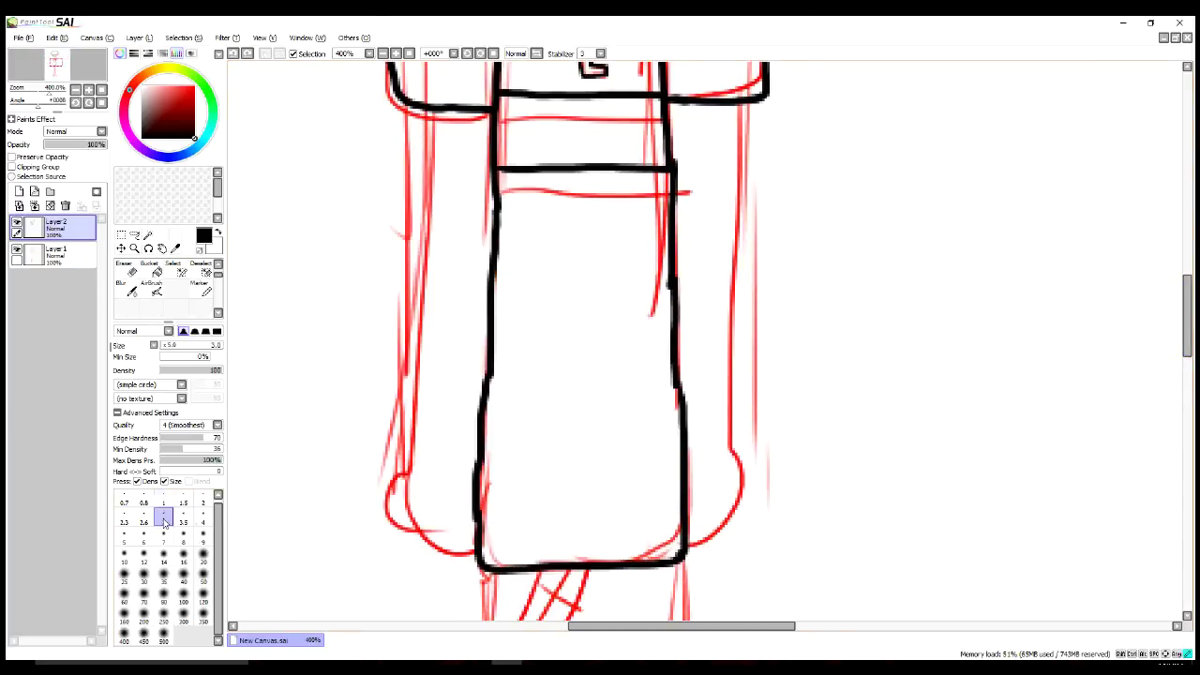
pyautogui.moveTo(427, 109)
pyautogui.mouseDown()
pyautogui.moveTo(407, 549)
pyautogui.moveTo(477, 565)
pyautogui.mouseUp()
pyautogui.moveTo(735, 103)
pyautogui.mouseDown()
pyautogui.moveTo(726, 450)
pyautogui.moveTo(689, 544)
pyautogui.mouseUp()
# Step: Ink the hanging checkered strap with its cross-hatch lines
pyautogui.scroll(-3, 694, 525)
pyautogui.scroll(-3, 563, 282)
pyautogui.moveTo(539, 169); pyautogui.dragTo(470, 310)
pyautogui.moveTo(590, 167); pyautogui.dragTo(514, 294)
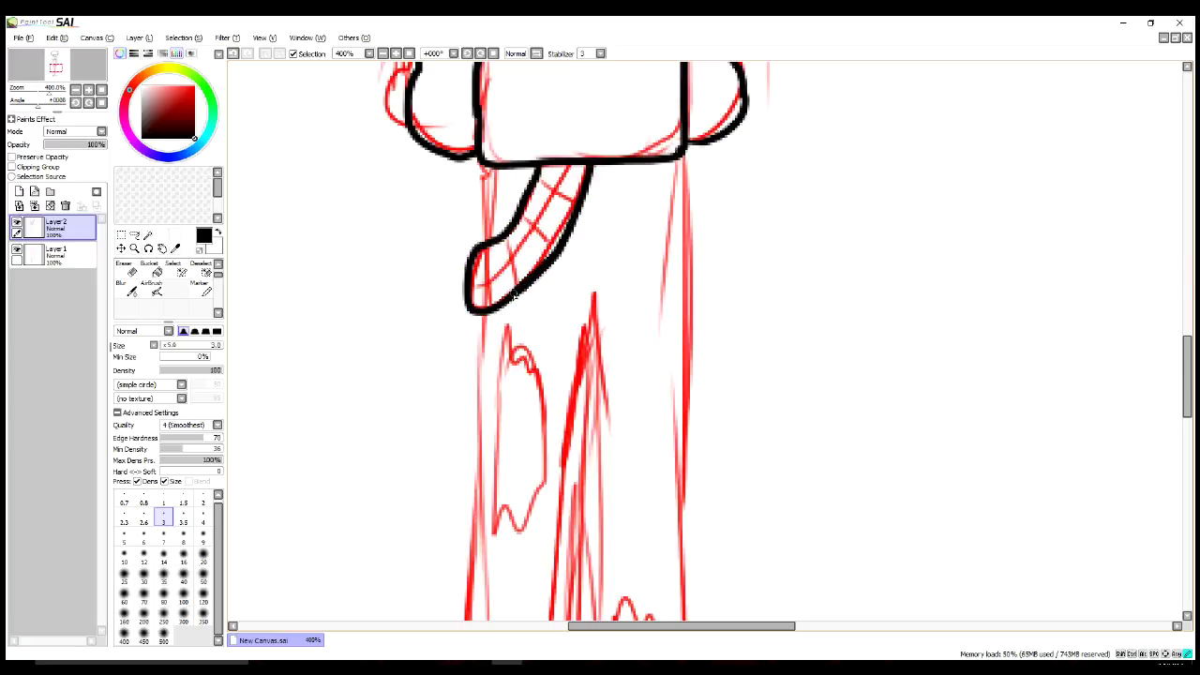
pyautogui.moveTo(553, 208); pyautogui.dragTo(474, 292)
pyautogui.moveTo(488, 245)
pyautogui.mouseDown()
pyautogui.moveTo(490, 306)
pyautogui.moveTo(522, 281)
pyautogui.mouseUp()
pyautogui.moveTo(526, 240); pyautogui.dragTo(554, 260)
pyautogui.moveTo(525, 229); pyautogui.dragTo(566, 204)
pyautogui.moveTo(533, 182); pyautogui.dragTo(539, 191)
pyautogui.moveTo(683, 156); pyautogui.dragTo(683, 278)
# Step: Ink the trouser legs and both shoes with their outlines, straps and soles
pyautogui.scroll(-2, 684, 278)
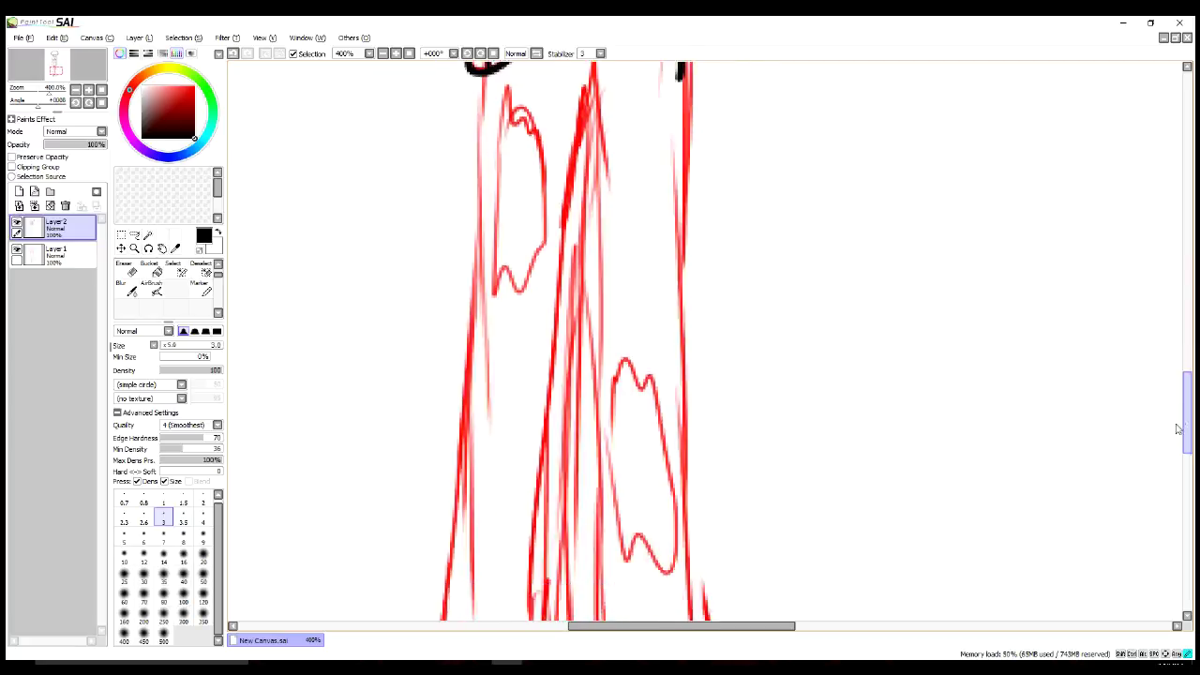
pyautogui.scroll(1, 487, 302)
pyautogui.moveTo(486, 302); pyautogui.dragTo(464, 549)
pyautogui.moveTo(682, 143); pyautogui.dragTo(684, 520)
pyautogui.scroll(-3, 441, 560)
pyautogui.moveTo(440, 560); pyautogui.dragTo(551, 561)
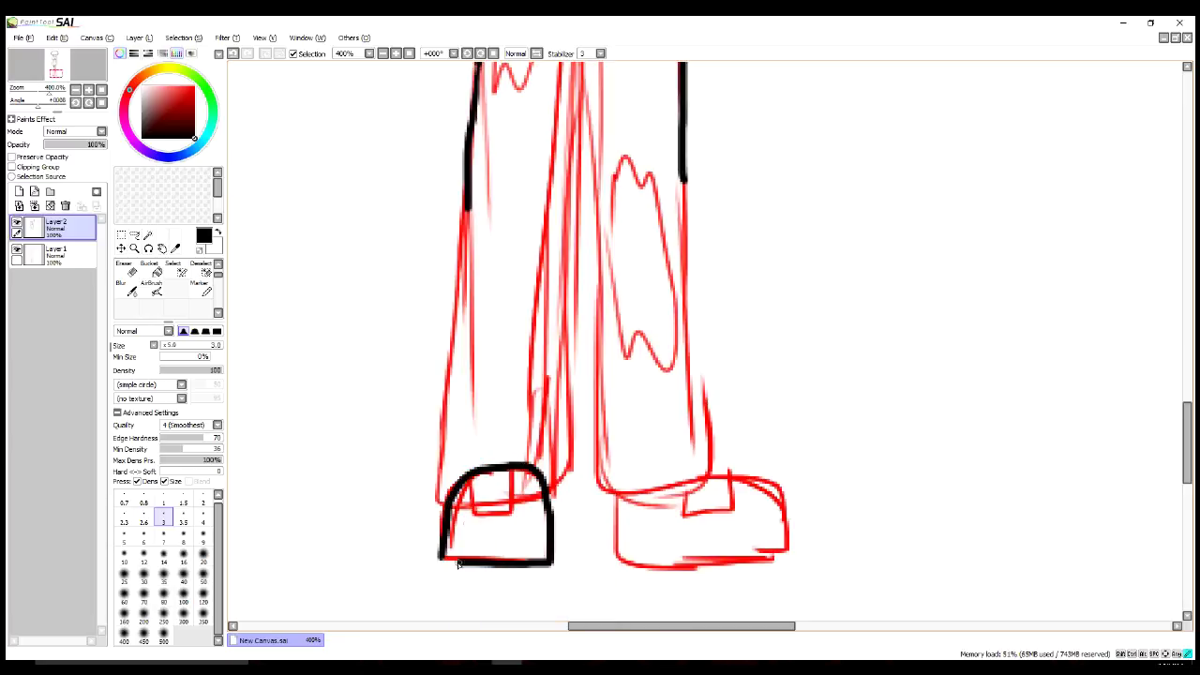
pyautogui.moveTo(467, 505); pyautogui.dragTo(523, 497)
pyautogui.moveTo(437, 562); pyautogui.dragTo(552, 563)
pyautogui.moveTo(608, 489); pyautogui.dragTo(783, 559)
pyautogui.moveTo(727, 480); pyautogui.dragTo(786, 554)
pyautogui.moveTo(696, 518); pyautogui.dragTo(726, 483)
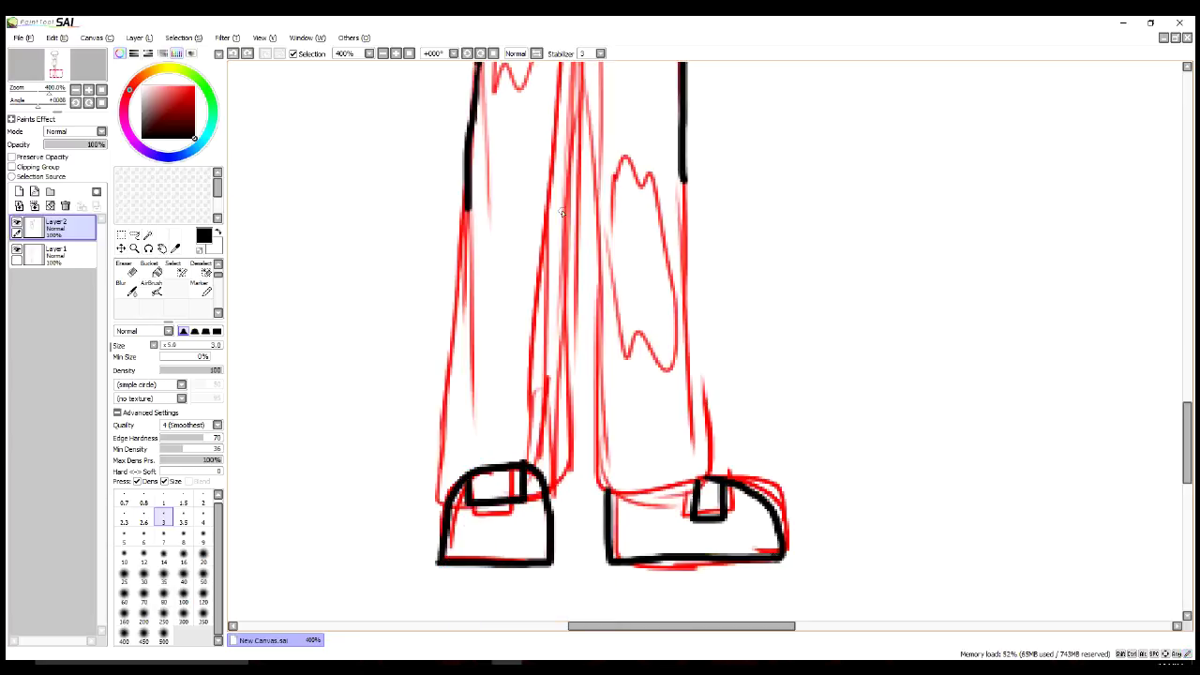
# Step: Ink the remaining trouser lines and the torn patches on the jeans
pyautogui.moveTo(466, 210); pyautogui.dragTo(437, 495)
pyautogui.moveTo(546, 482)
pyautogui.mouseDown()
pyautogui.moveTo(569, 454)
pyautogui.moveTo(662, 489)
pyautogui.mouseUp()
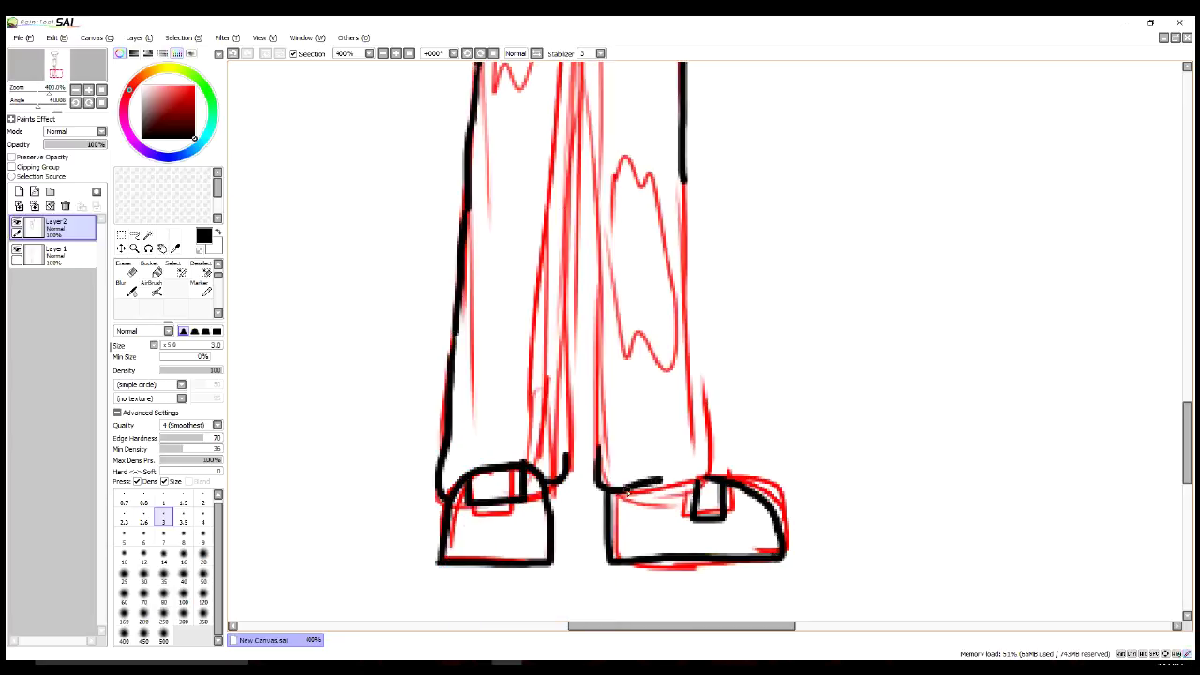
pyautogui.moveTo(709, 427); pyautogui.dragTo(715, 490)
pyautogui.moveTo(1189, 448); pyautogui.dragTo(1189, 424)
pyautogui.moveTo(685, 279); pyautogui.dragTo(711, 527)
pyautogui.moveTo(694, 447); pyautogui.dragTo(709, 529)
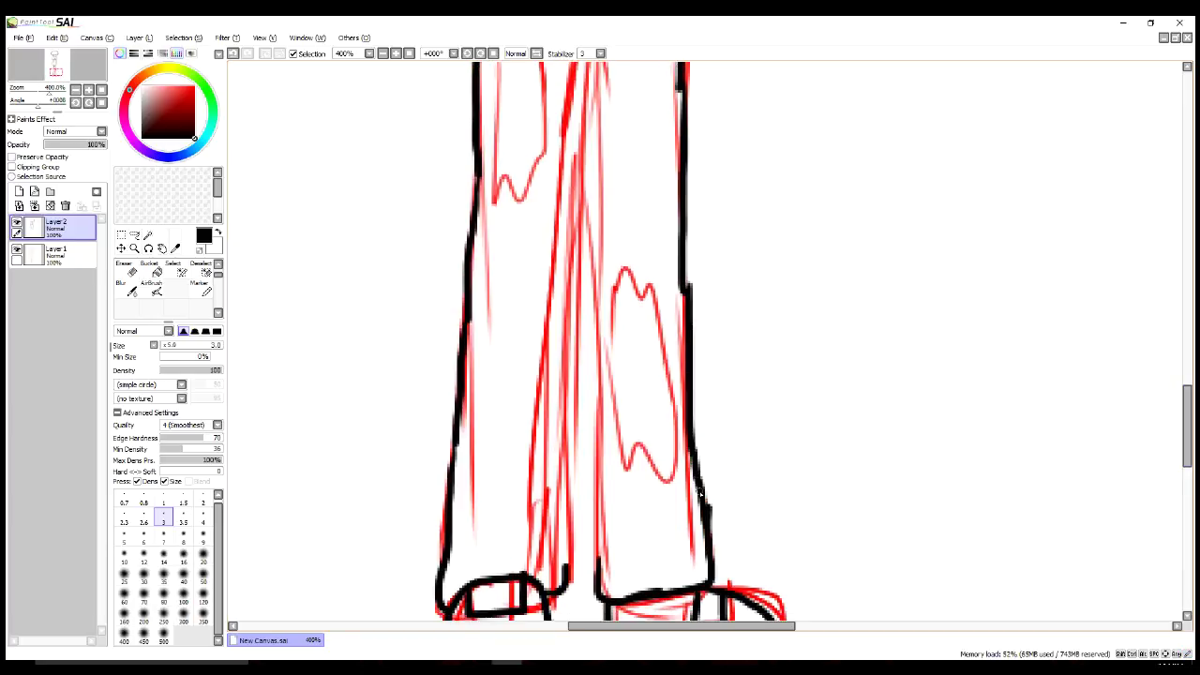
pyautogui.moveTo(567, 441); pyautogui.dragTo(563, 577)
pyautogui.moveTo(595, 365); pyautogui.dragTo(599, 574)
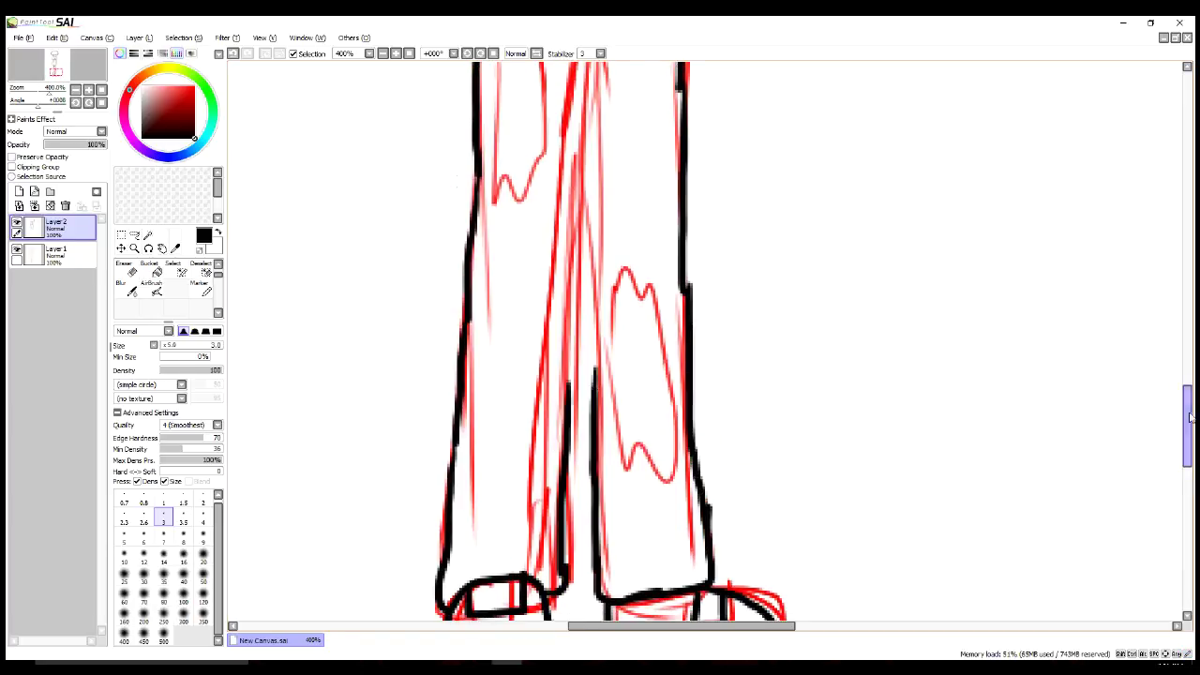
pyautogui.moveTo(1189, 431); pyautogui.dragTo(1189, 408)
pyautogui.moveTo(574, 563); pyautogui.dragTo(575, 309)
pyautogui.moveTo(582, 390); pyautogui.dragTo(593, 180)
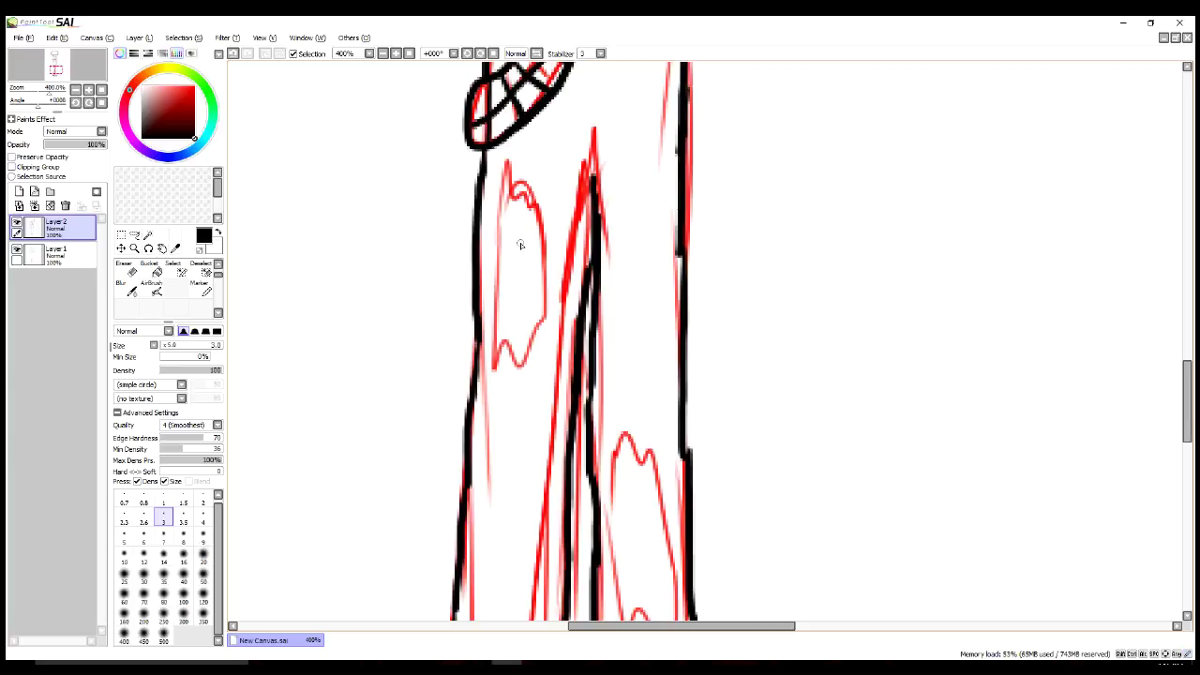
pyautogui.moveTo(506, 203)
pyautogui.mouseDown()
pyautogui.moveTo(521, 375)
pyautogui.moveTo(497, 164)
pyautogui.mouseUp()
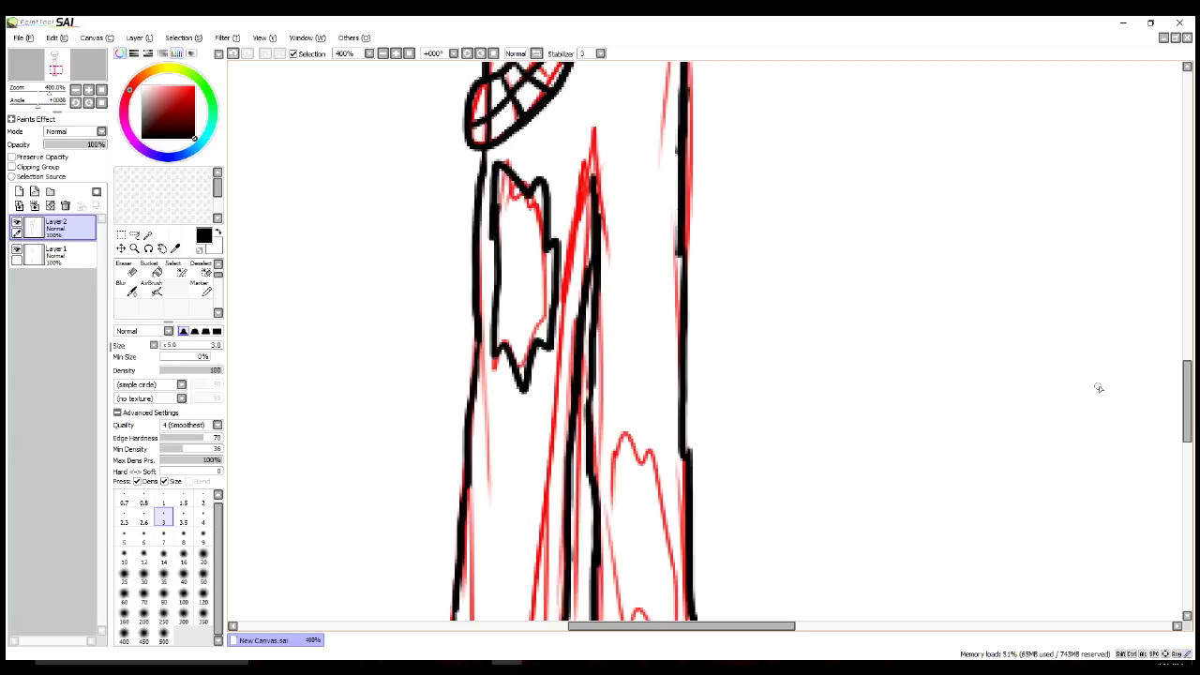
pyautogui.scroll(-5, 1096, 388)
pyautogui.moveTo(626, 191)
pyautogui.mouseDown()
pyautogui.moveTo(618, 401)
pyautogui.moveTo(662, 178)
pyautogui.moveTo(677, 319)
pyautogui.mouseUp()
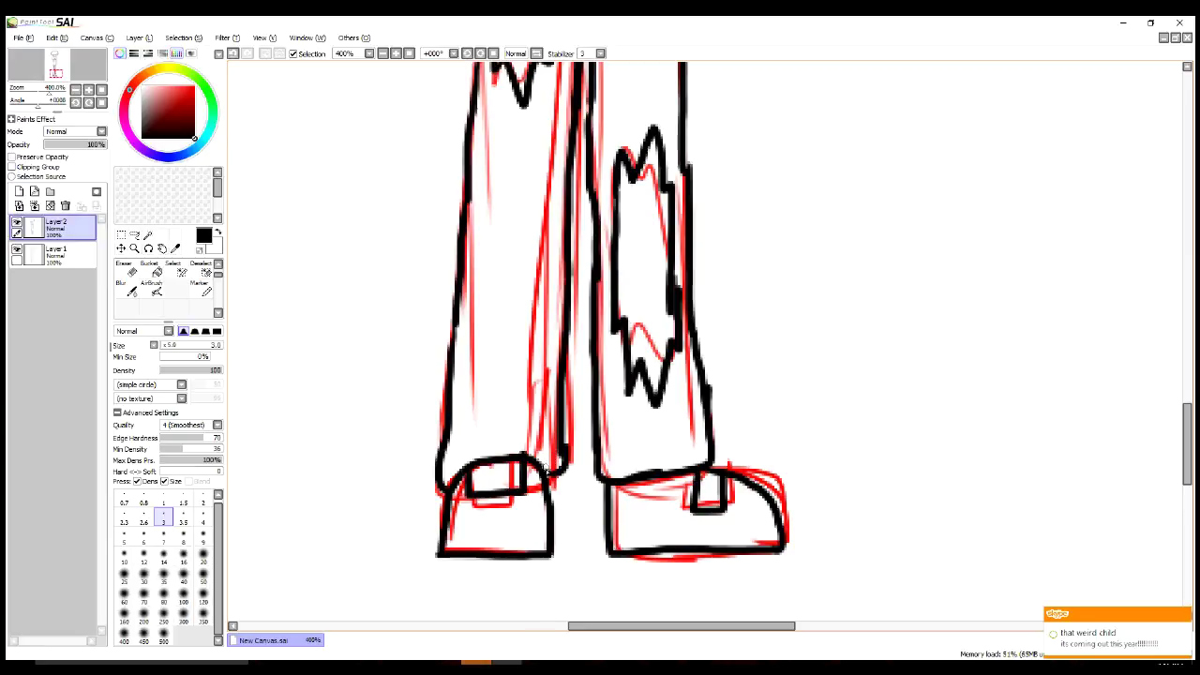
# Step: Reply 'There also making a second season of blue exorsist next year' to the incoming chat message and return to the drawing
pyautogui.click(1116, 634)
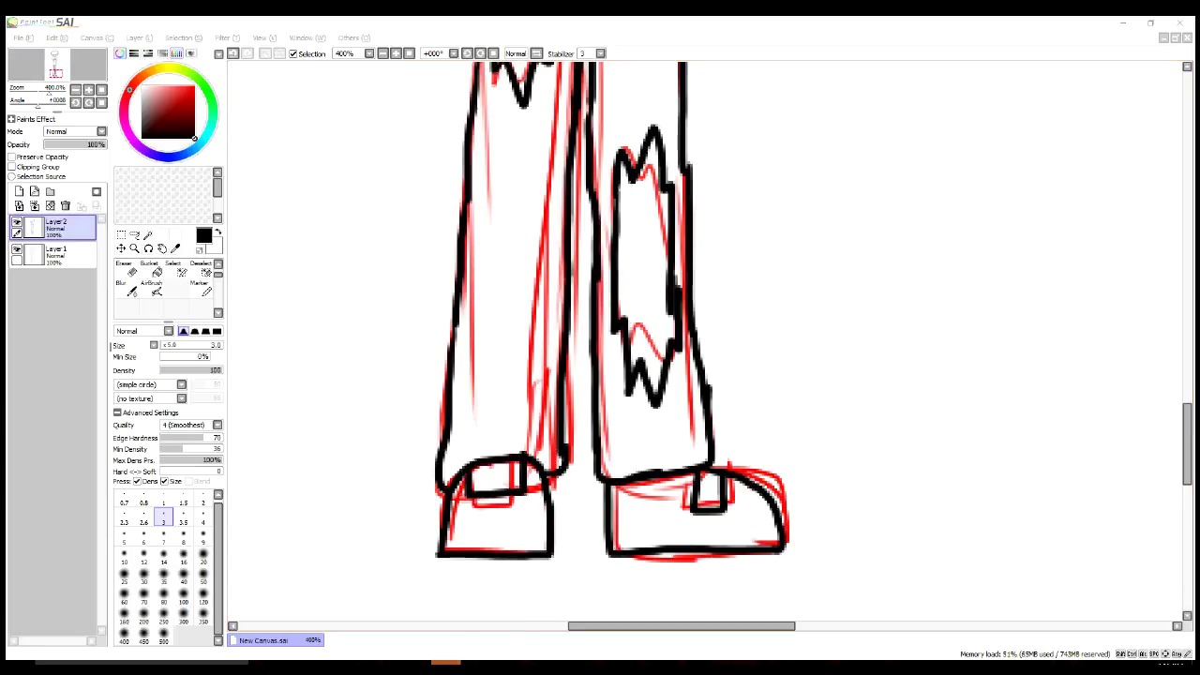
pyautogui.write('There also making a second season of blue exorsist next year')
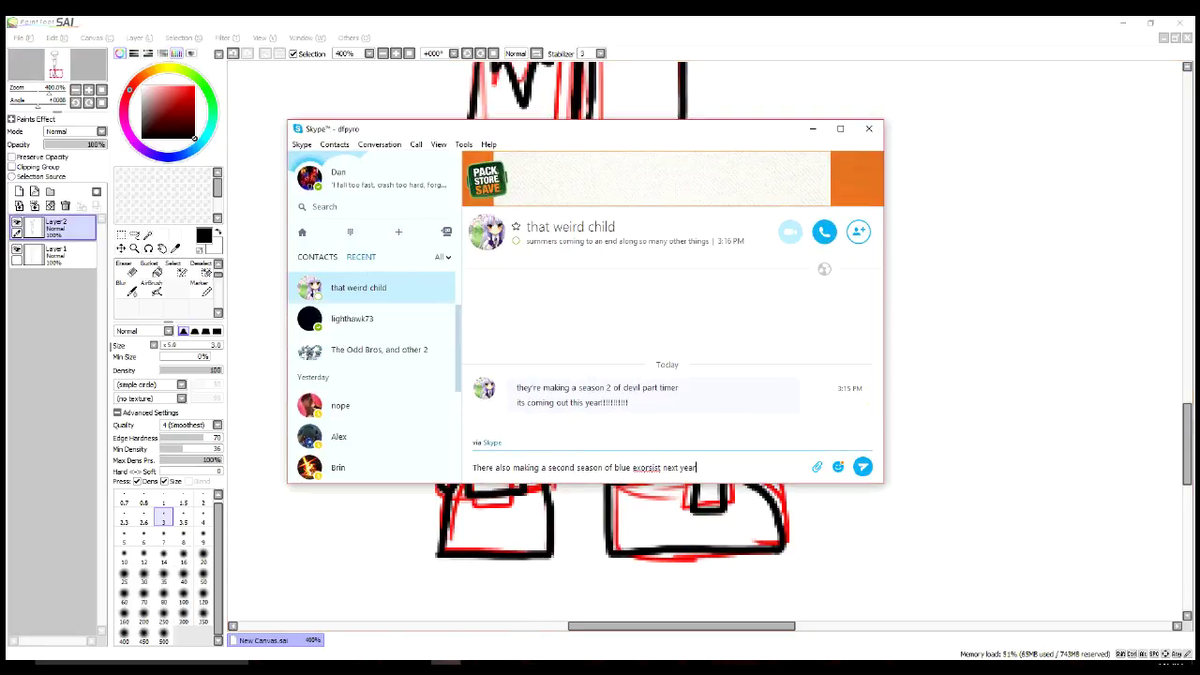
pyautogui.press('Return')
pyautogui.click(1013, 487)
# Step: Hide and delete the red sketch layer
pyautogui.scroll(-5, 1031, 281)
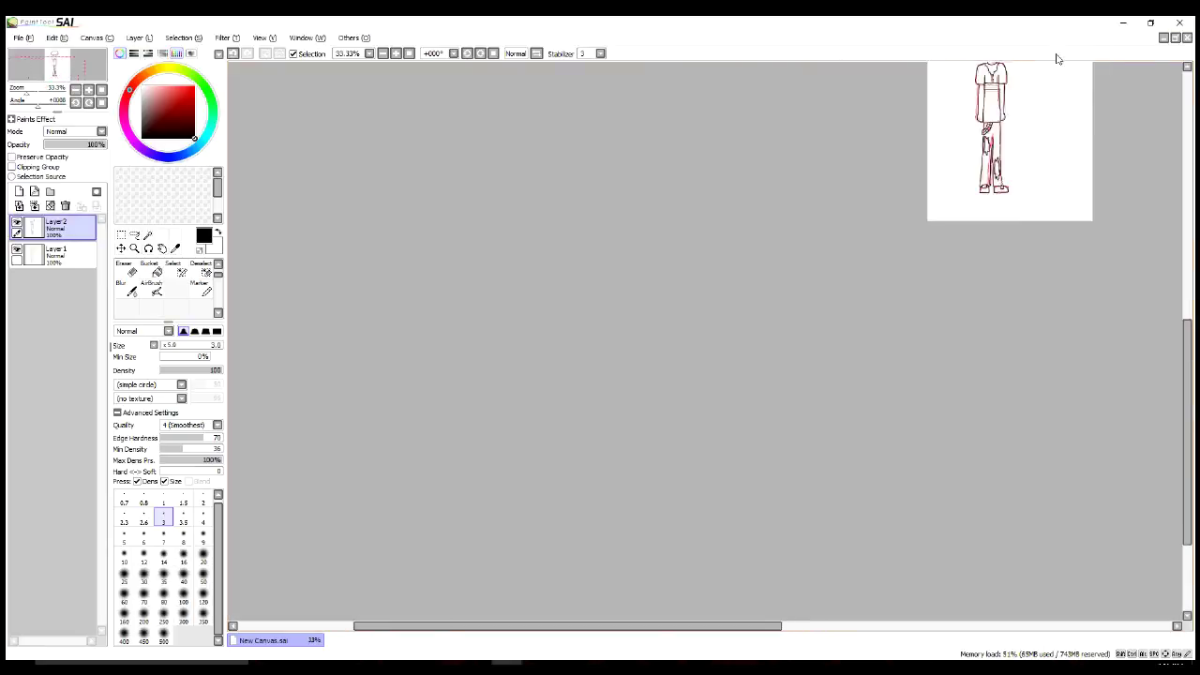
pyautogui.click(16, 252)
pyautogui.click(64, 205)
pyautogui.scroll(1, 1029, 310)
pyautogui.click(1116, 622)
pyautogui.click(522, 555)
# Step: On a new layer, bucket-fill the shirt and lower torso bright red
pyautogui.click(19, 190)
pyautogui.click(194, 87)
pyautogui.moveTo(57, 225); pyautogui.dragTo(57, 258)
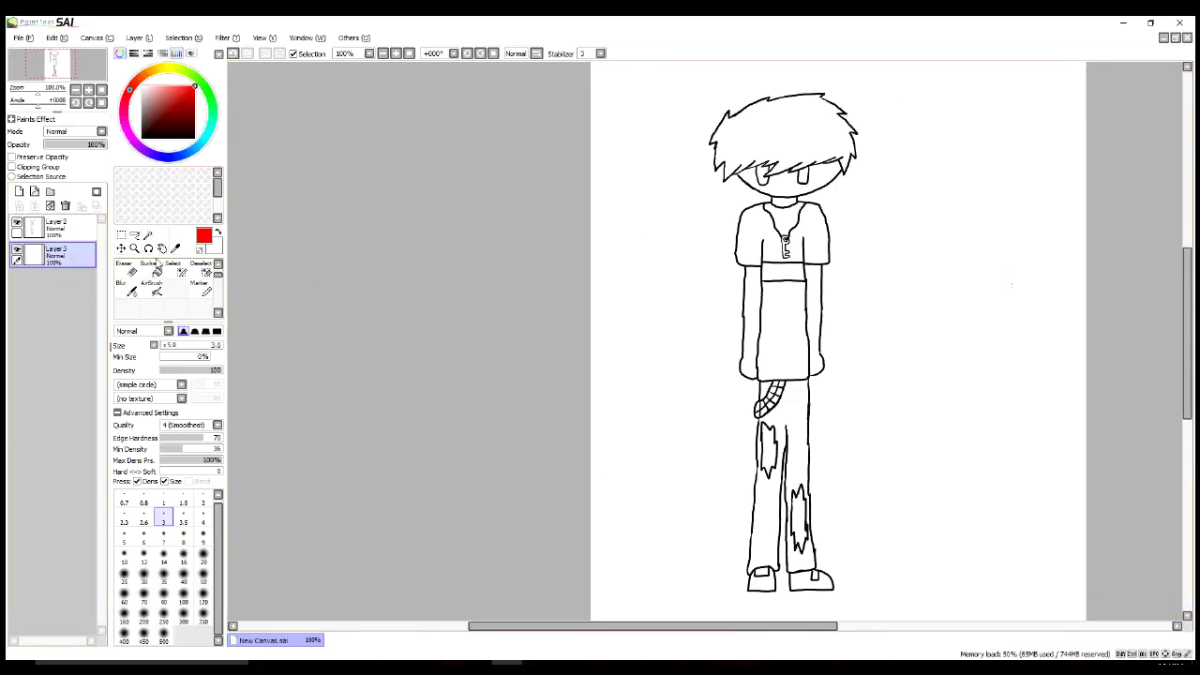
pyautogui.click(157, 272)
pyautogui.click(783, 329)
pyautogui.click(812, 223)
pyautogui.click(418, 619)
pyautogui.click(452, 561)
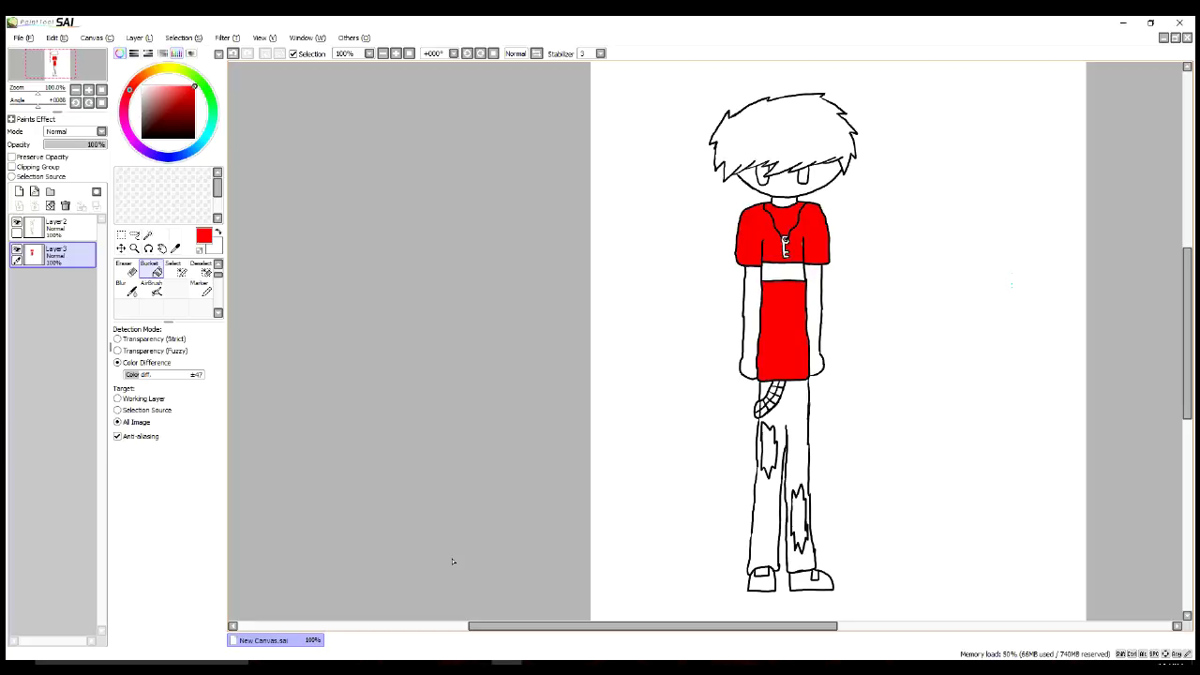
# Step: On another new layer, fill both shoes red and the hair brown
pyautogui.click(19, 191)
pyautogui.click(762, 572)
pyautogui.click(816, 574)
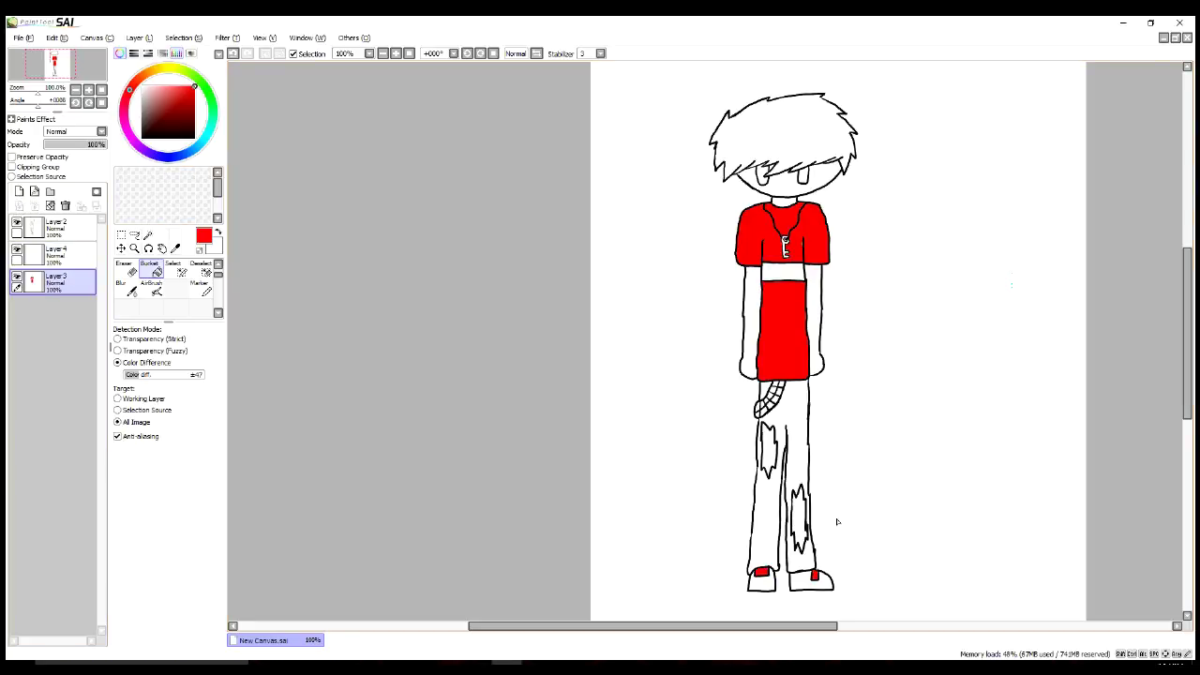
pyautogui.click(149, 72)
pyautogui.click(173, 116)
pyautogui.click(783, 143)
# Step: Add further colour layers and fill the jeans light blue
pyautogui.click(19, 191)
pyautogui.click(195, 138)
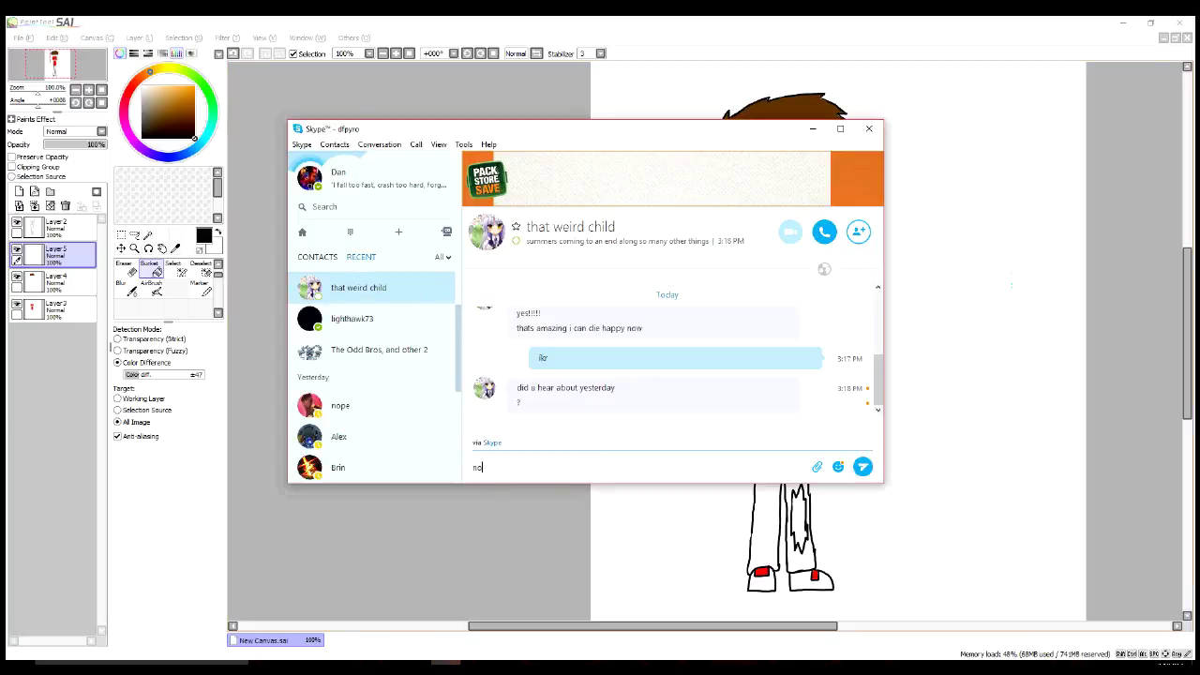
pyautogui.click(19, 191)
pyautogui.click(190, 150)
pyautogui.click(769, 450)
pyautogui.click(766, 390)
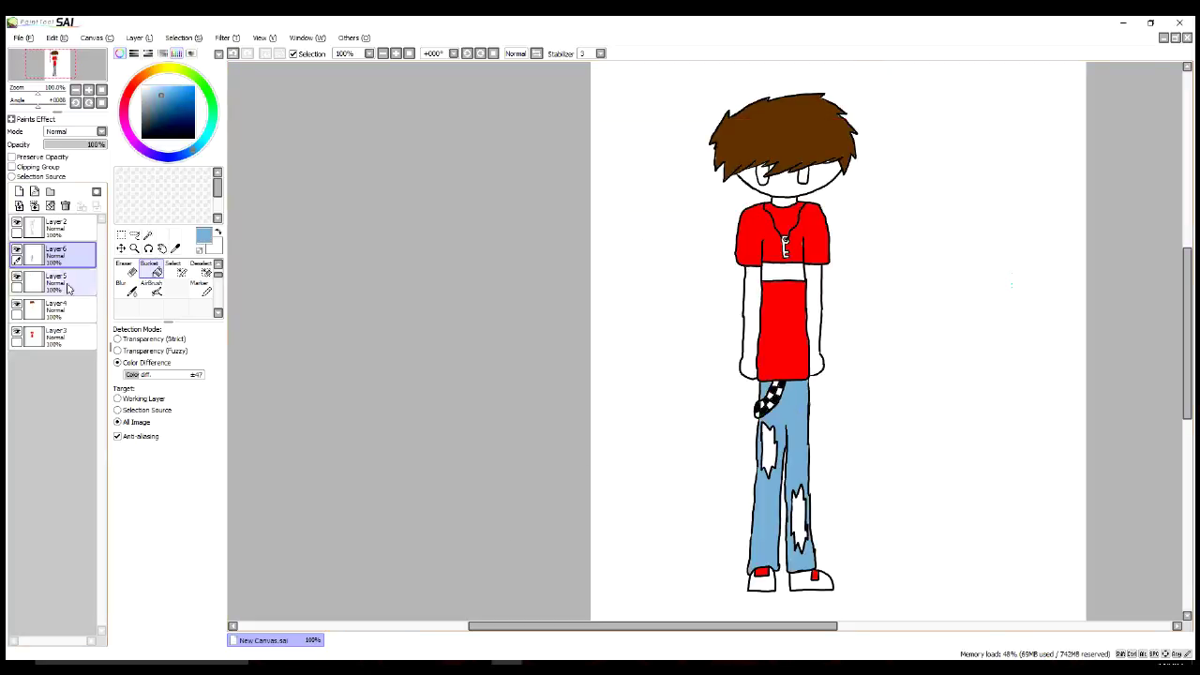
# Step: On a new layer, choose a cream skin colour and fill the face
pyautogui.click(55, 334)
pyautogui.click(131, 87)
pyautogui.scroll(10, 852, 251)
pyautogui.scroll(-10, 851, 250)
pyautogui.click(19, 190)
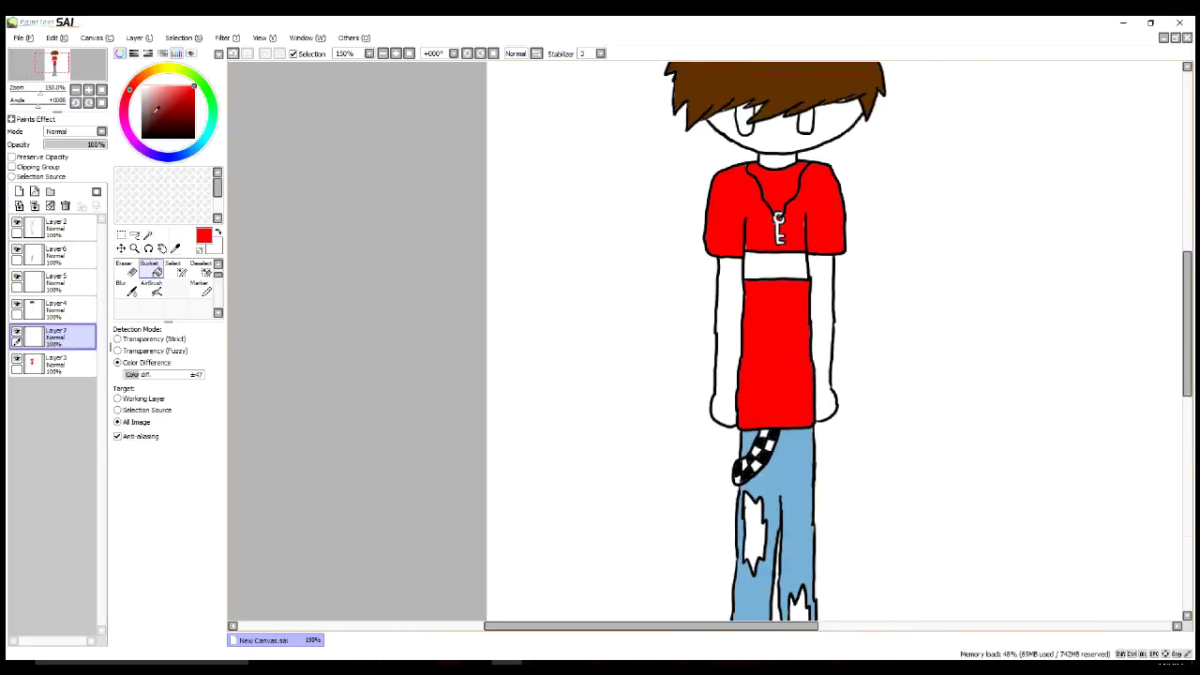
pyautogui.click(158, 68)
pyautogui.click(150, 85)
pyautogui.click(779, 127)
# Step: Fill both arms and the two jeans tears with the cream skin colour
pyautogui.click(823, 356)
pyautogui.click(725, 347)
pyautogui.click(756, 541)
pyautogui.click(804, 605)
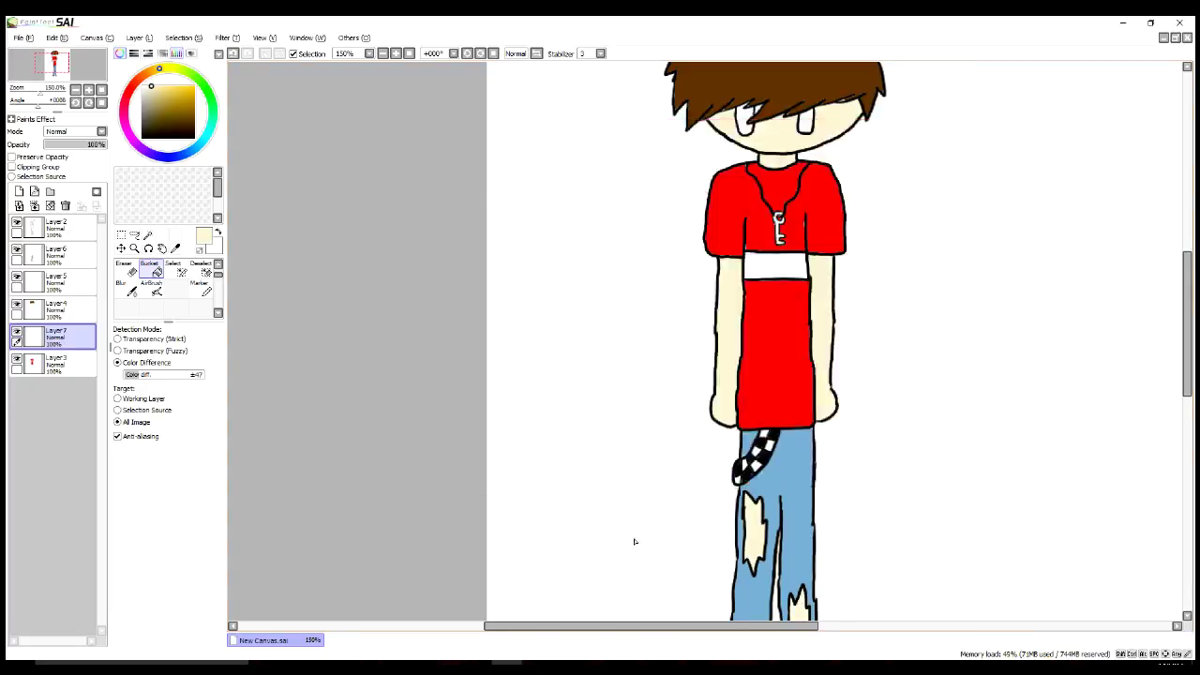
pyautogui.scroll(2, 627, 127)
pyautogui.click(19, 190)
pyautogui.click(169, 70)
# Step: Fill both eyes brown, brush lighter inner shading, and dab a white highlight in each
pyautogui.click(181, 110)
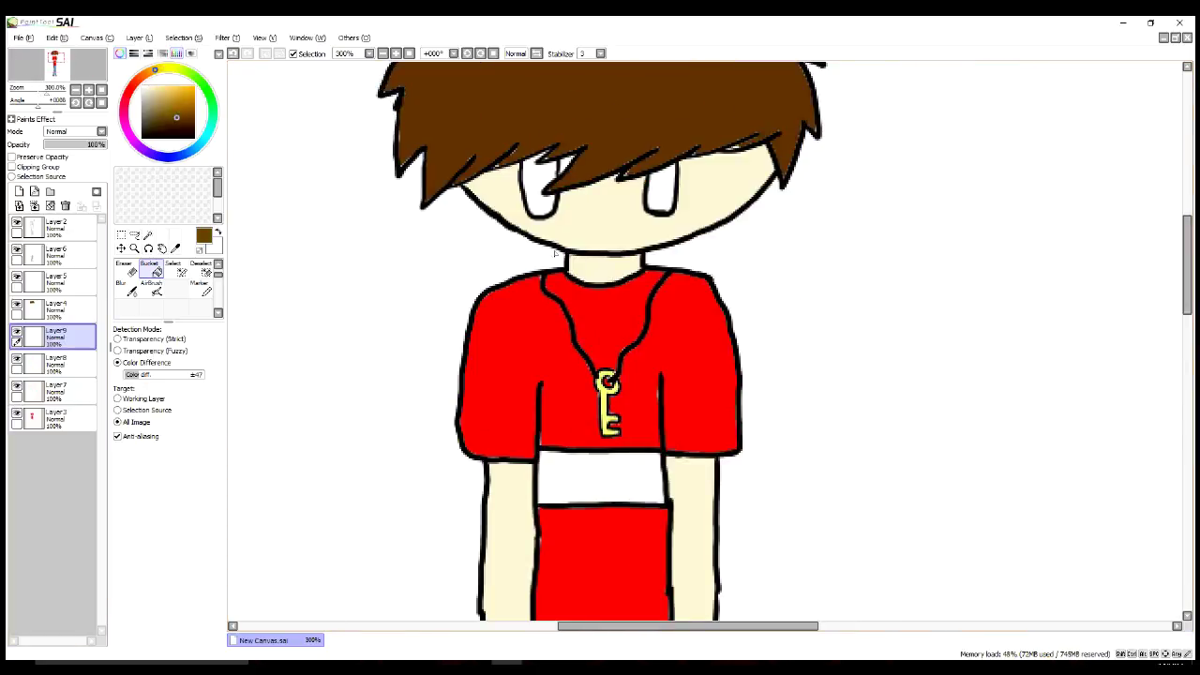
pyautogui.scroll(3, 601, 328)
pyautogui.click(394, 375)
pyautogui.click(722, 361)
pyautogui.click(181, 273)
pyautogui.moveTo(370, 337); pyautogui.dragTo(422, 399)
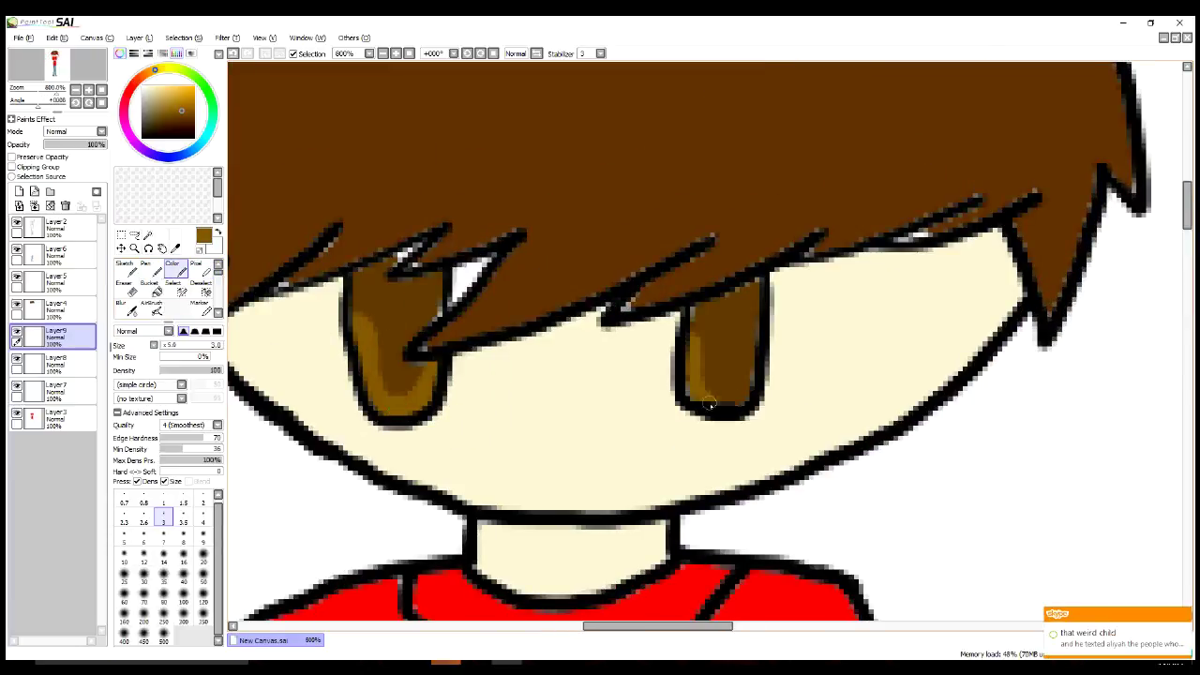
pyautogui.moveTo(724, 319); pyautogui.dragTo(750, 404)
pyautogui.click(177, 98)
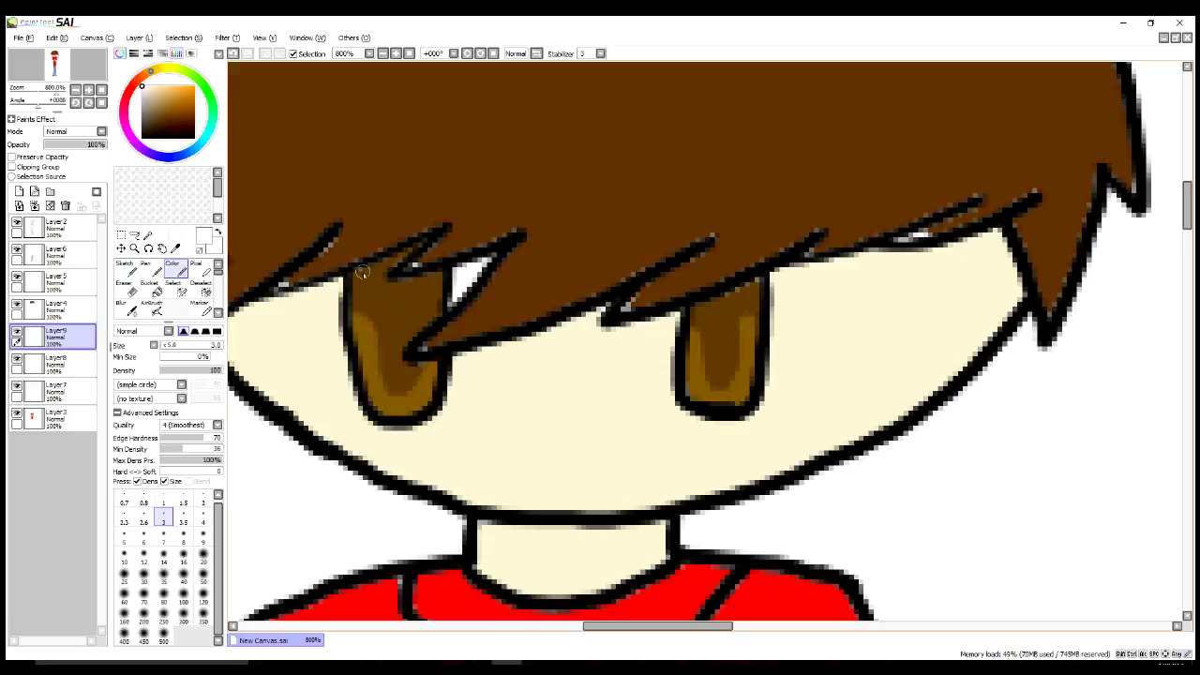
pyautogui.click(415, 377)
pyautogui.click(736, 368)
pyautogui.scroll(-5, 931, 444)
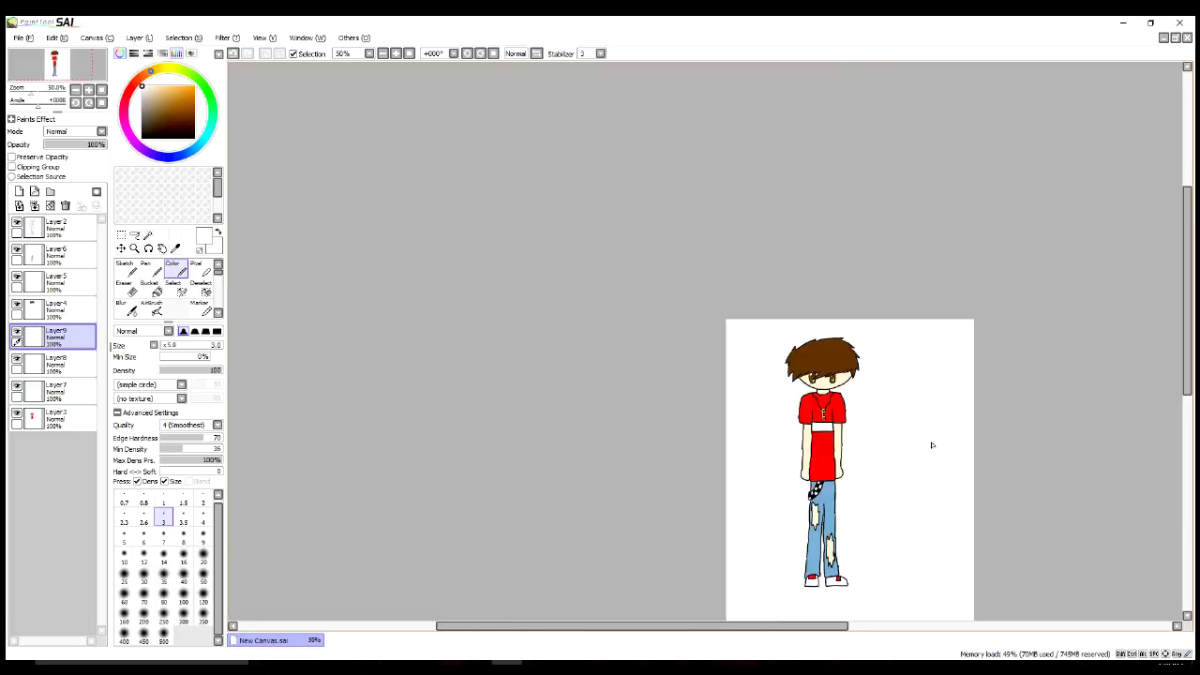
pyautogui.scroll(5, 824, 370)
pyautogui.scroll(2, 823, 370)
pyautogui.click(175, 248)
pyautogui.click(56, 310)
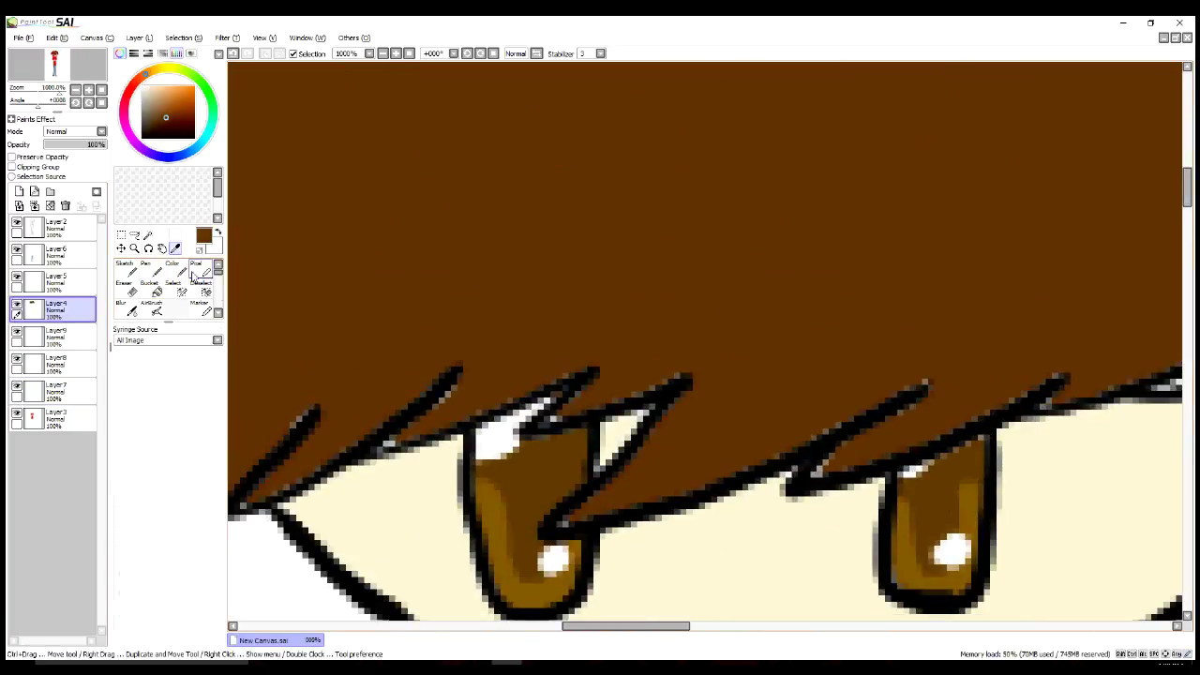
pyautogui.click(183, 272)
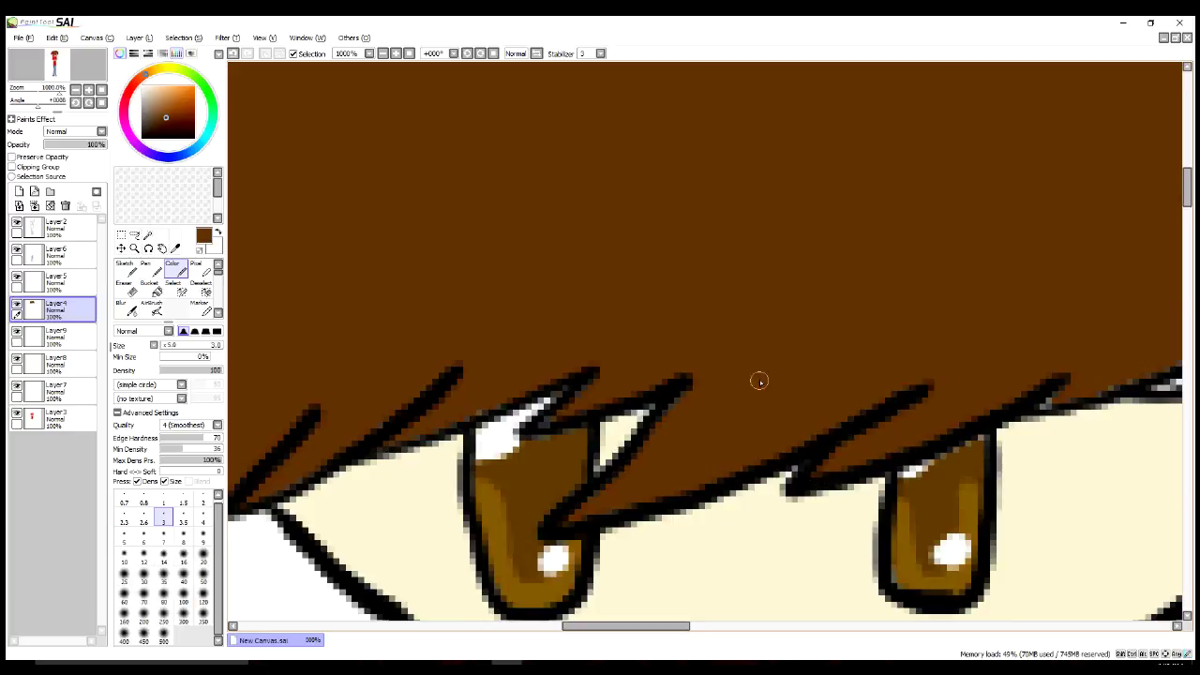
pyautogui.hscroll(5, 760, 381)
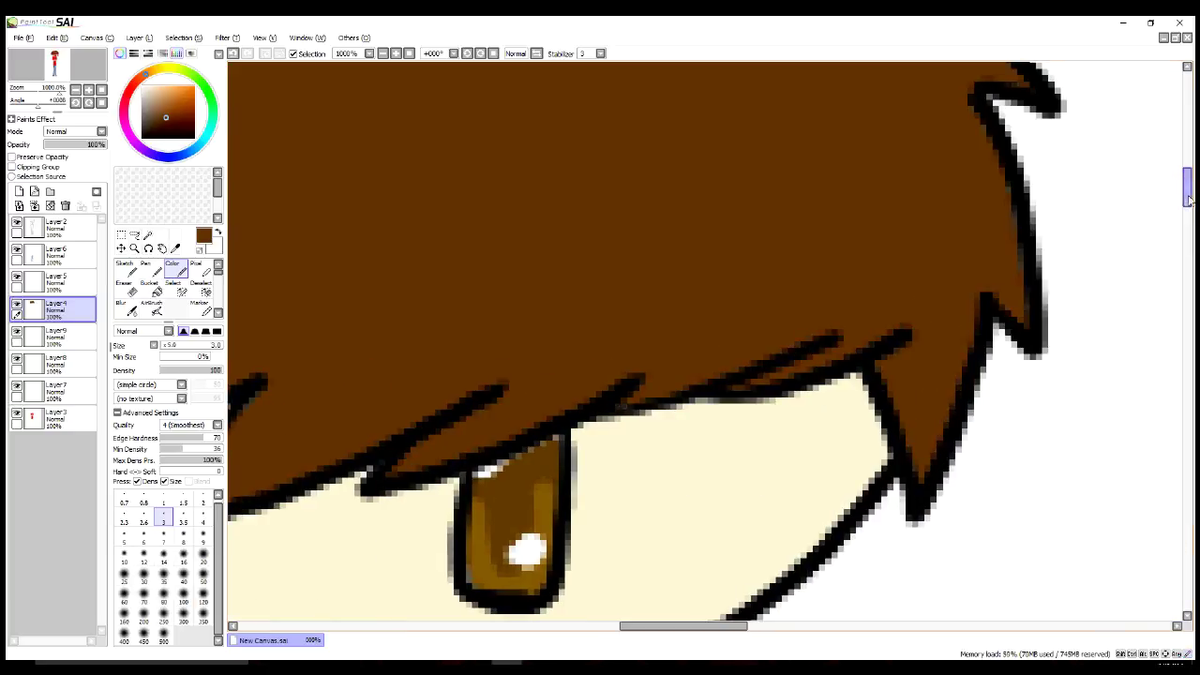
pyautogui.scroll(3, 1189, 199)
pyautogui.hscroll(-3, 811, 450)
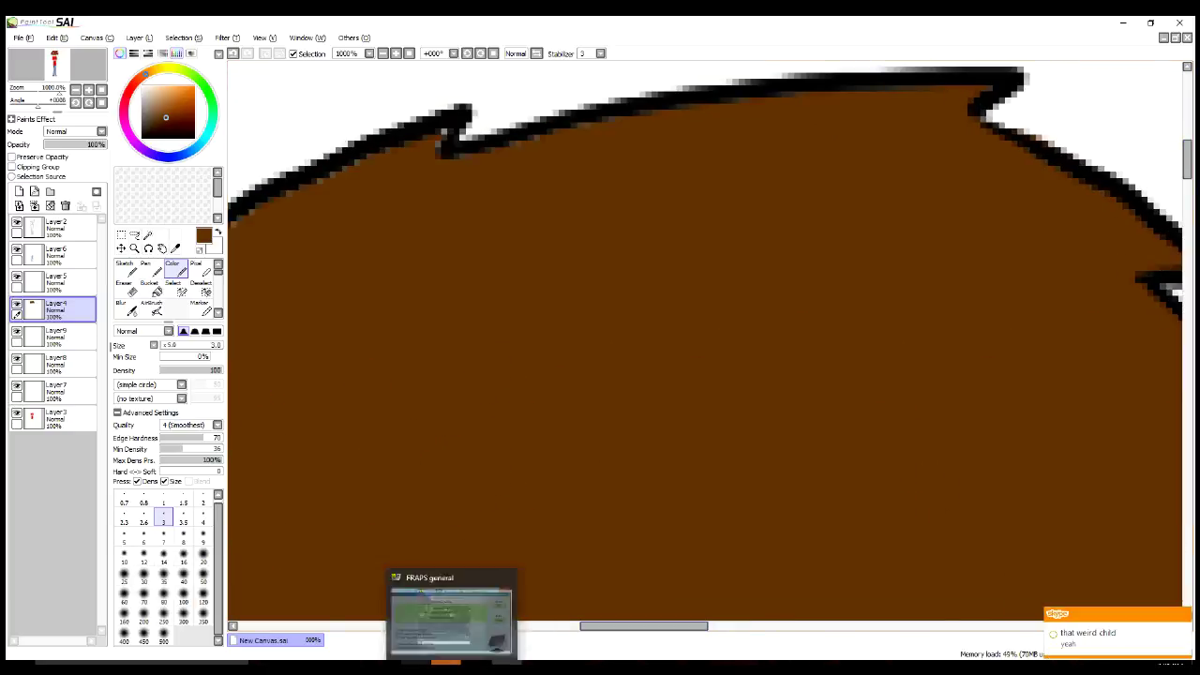
pyautogui.click(1088, 633)
pyautogui.click(550, 530)
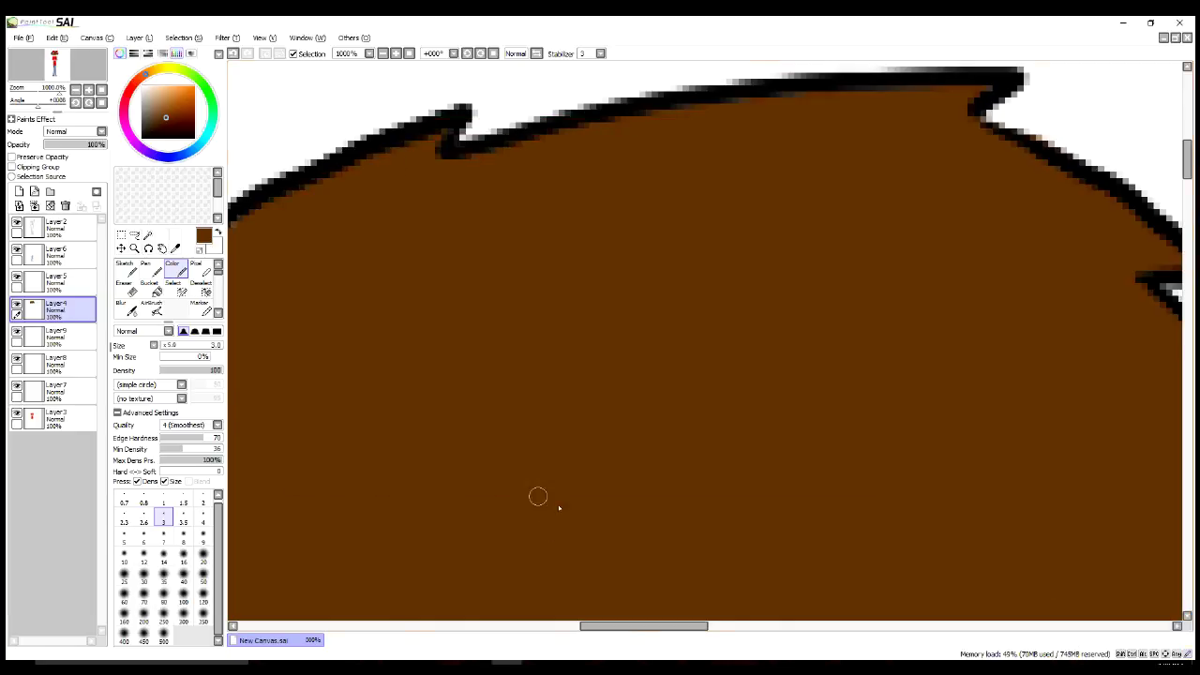
pyautogui.hscroll(-3, 559, 507)
pyautogui.hotkey('alt', 'Tab')
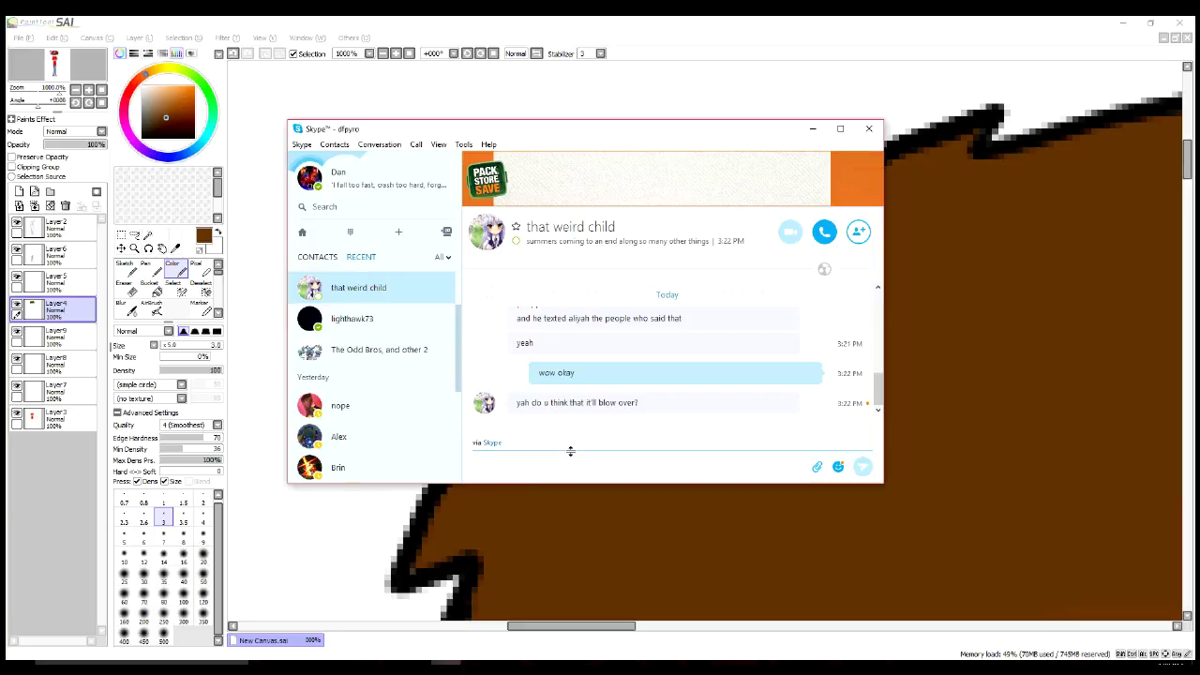
pyautogui.write('idk aliyah ')
pyautogui.write(' to begin with')
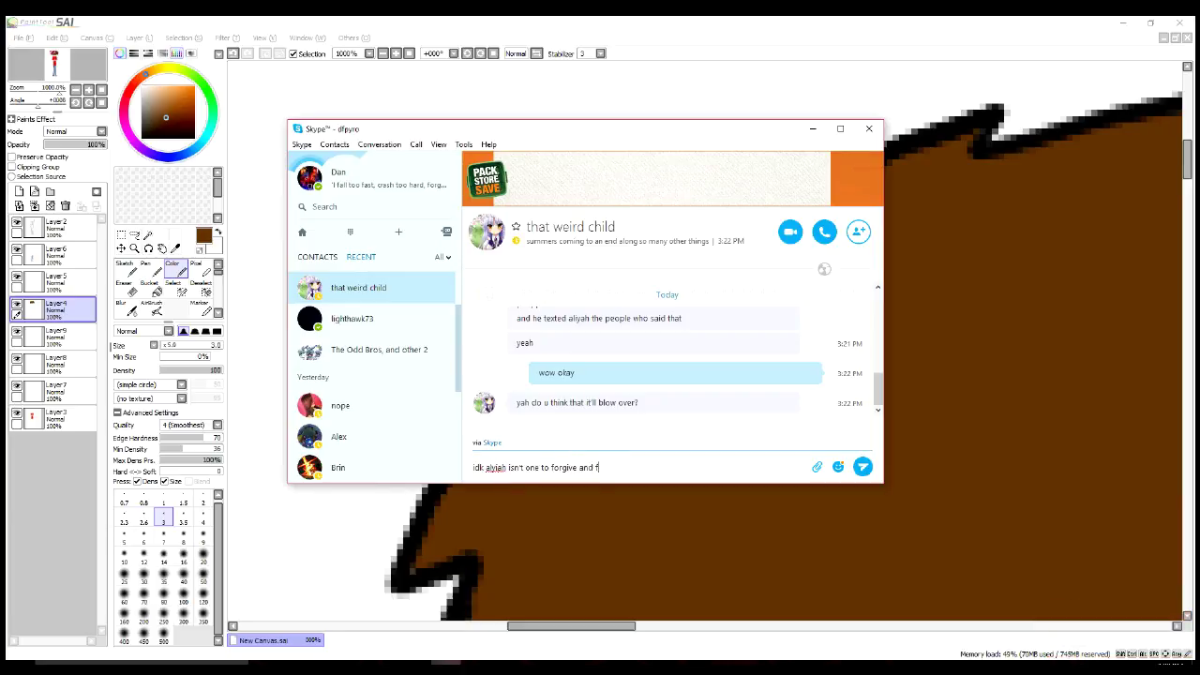
pyautogui.press('Return')
pyautogui.hotkey('alt', 'Tab')
pyautogui.scroll(-3, 454, 397)
# Step: Add two new layers and hide the jeans and other colour layers
pyautogui.scroll(-5, 454, 397)
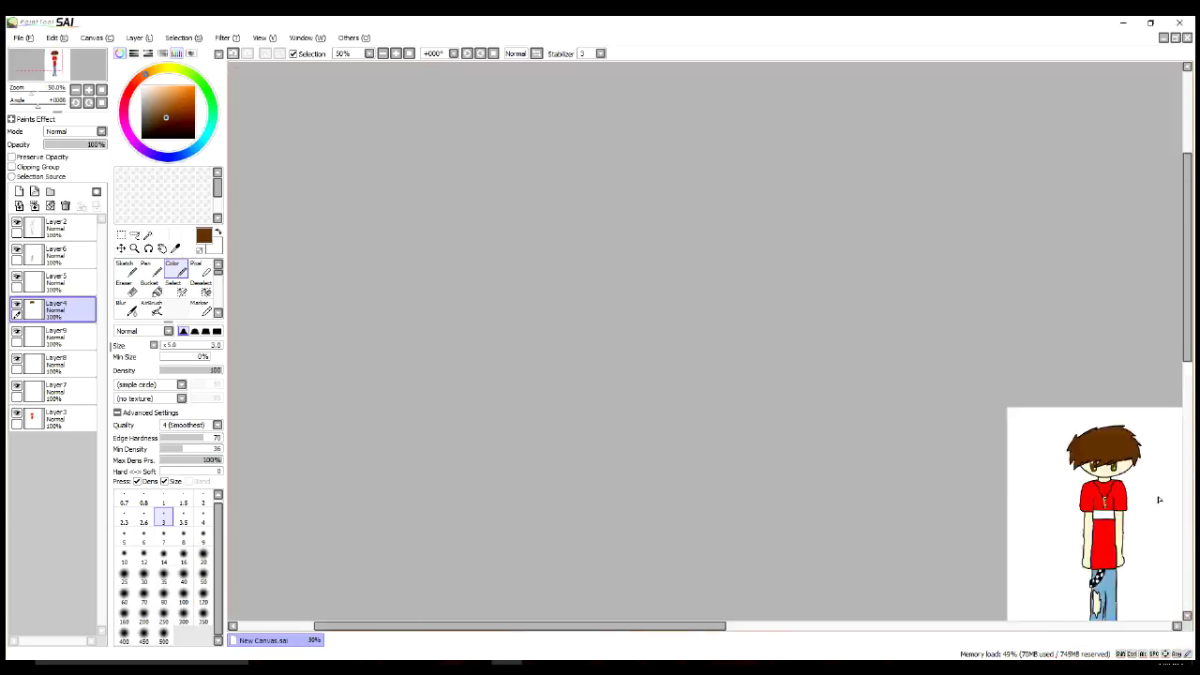
pyautogui.scroll(4, 1157, 496)
pyautogui.scroll(-5, 691, 303)
pyautogui.click(19, 191)
pyautogui.click(141, 86)
pyautogui.click(155, 289)
pyautogui.scroll(-5, 563, 375)
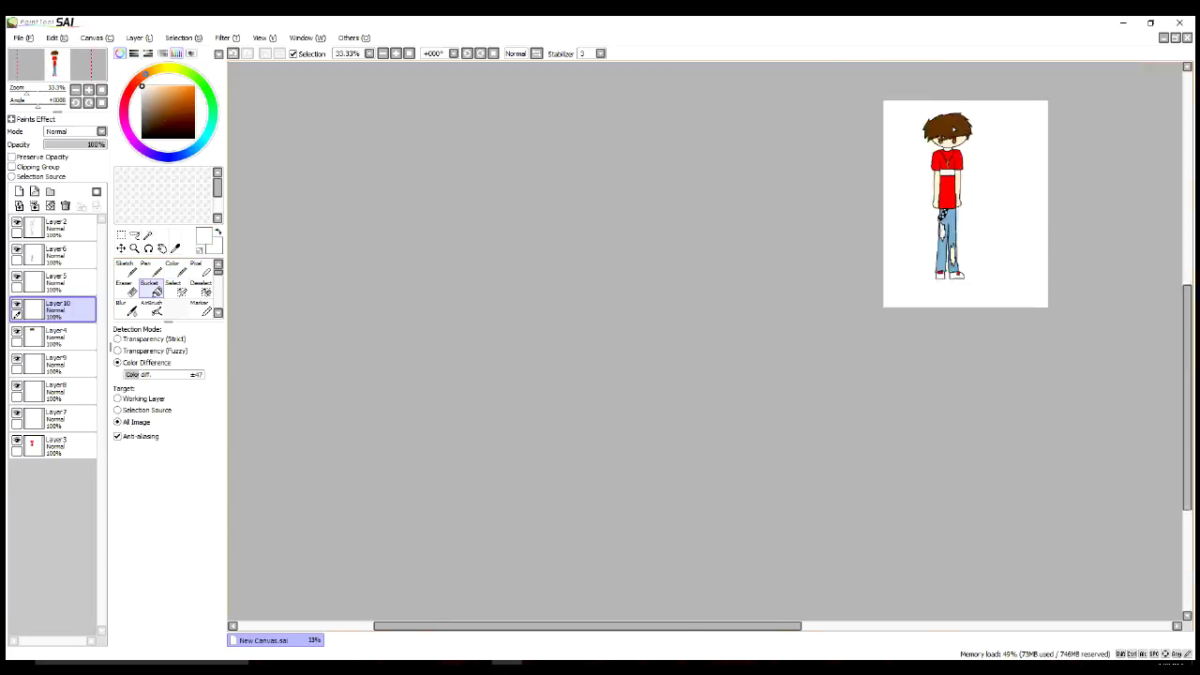
pyautogui.scroll(3, 563, 375)
pyautogui.click(19, 191)
pyautogui.click(15, 305)
pyautogui.moveTo(16, 309); pyautogui.dragTo(16, 469)
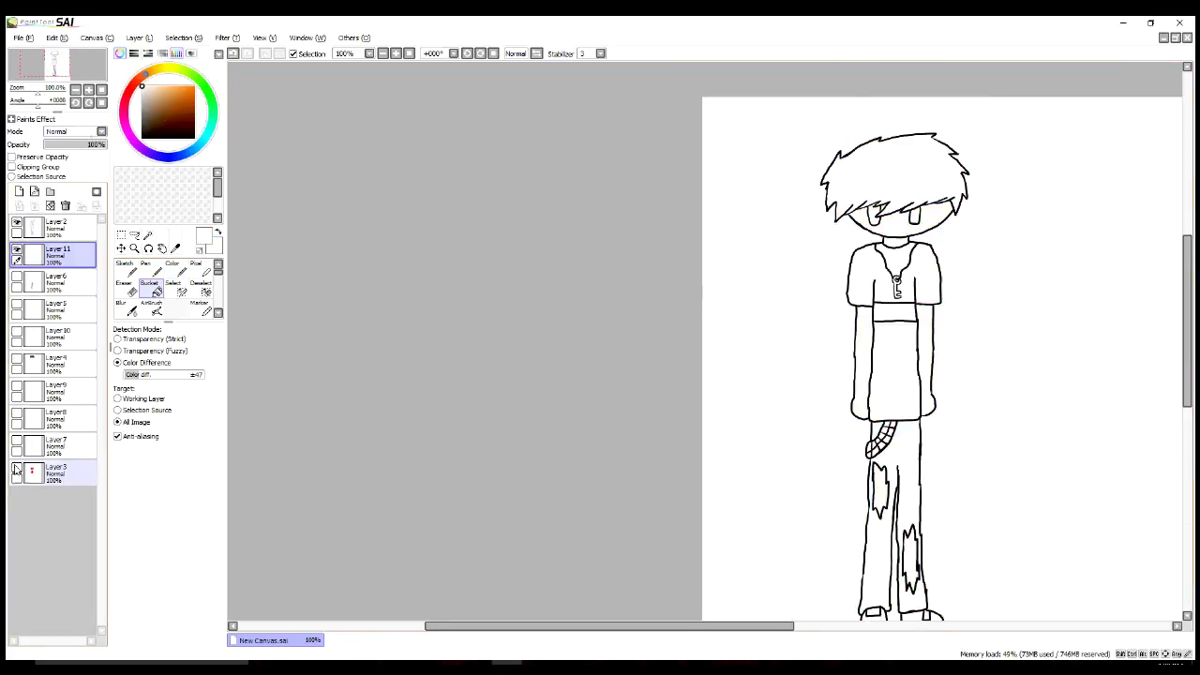
# Step: Pick light purple and pen-shade under the fringe, across the eyes and cheek
pyautogui.click(142, 149)
pyautogui.click(156, 89)
pyautogui.click(172, 272)
pyautogui.scroll(5, 866, 225)
pyautogui.moveTo(432, 331)
pyautogui.mouseDown()
pyautogui.moveTo(515, 297)
pyautogui.moveTo(448, 335)
pyautogui.mouseUp()
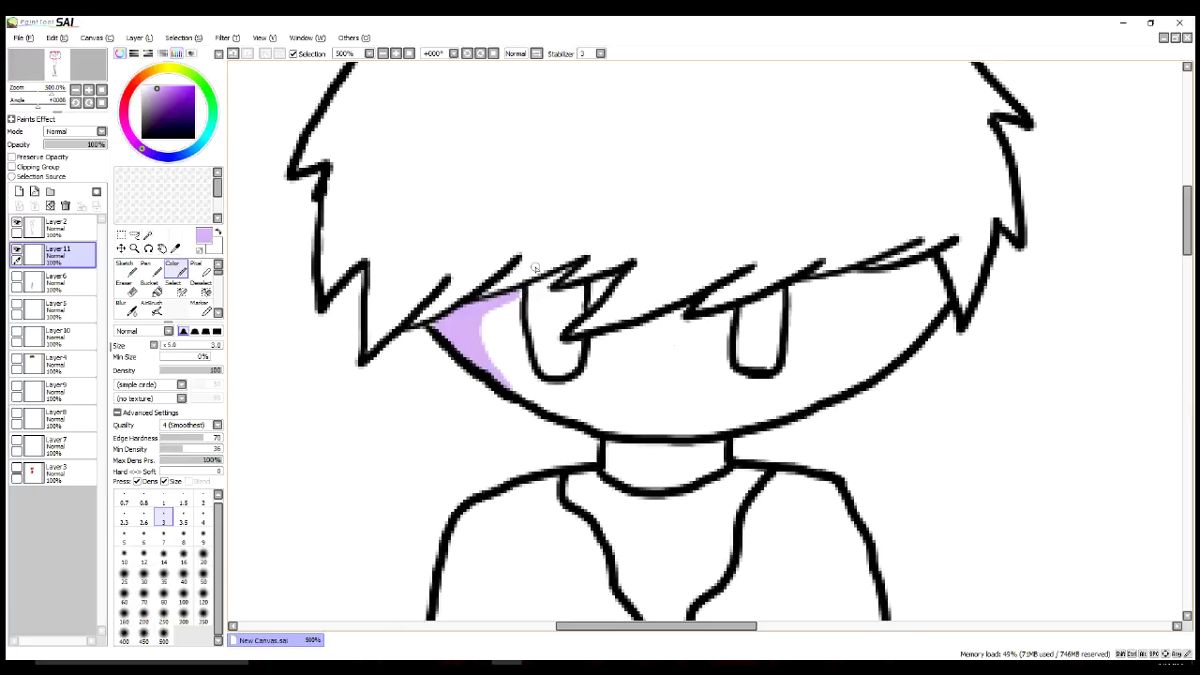
pyautogui.moveTo(605, 343)
pyautogui.mouseDown()
pyautogui.moveTo(891, 281)
pyautogui.moveTo(751, 422)
pyautogui.moveTo(864, 328)
pyautogui.moveTo(867, 298)
pyautogui.moveTo(797, 304)
pyautogui.mouseUp()
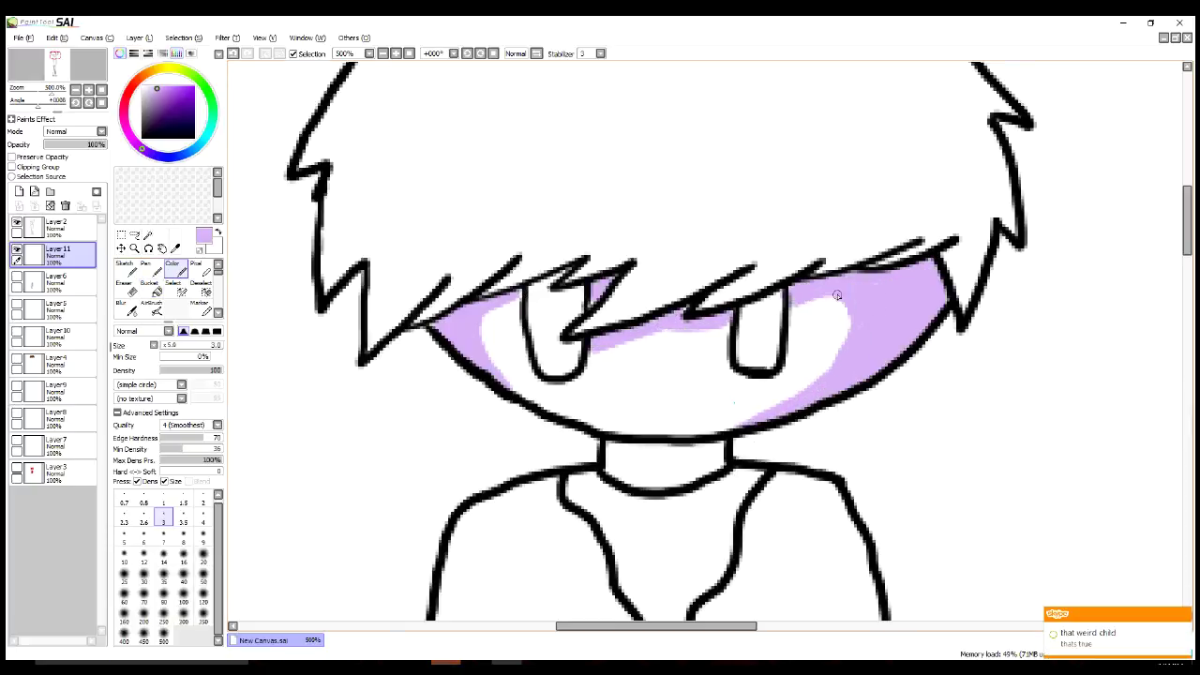
pyautogui.moveTo(563, 296); pyautogui.dragTo(544, 314)
# Step: Reply 'yea' in chat, then shade the neck under the chin and along the fringe
pyautogui.click(1116, 633)
pyautogui.write('yea')
pyautogui.press('Return')
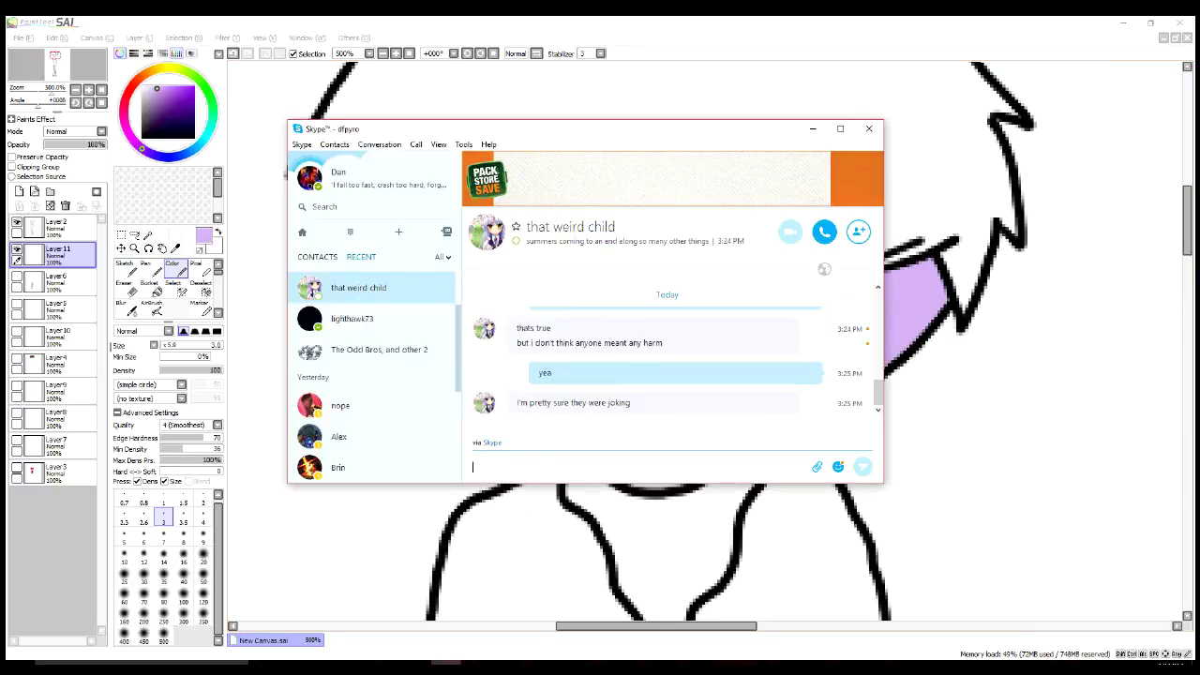
pyautogui.click(373, 533)
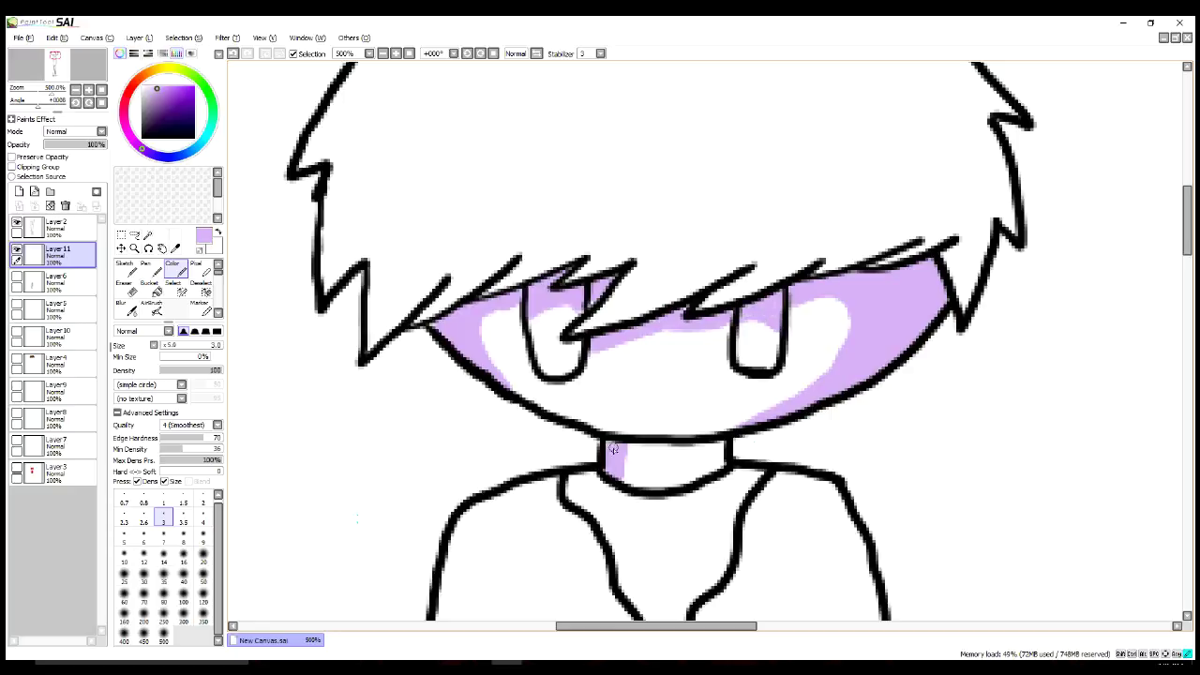
pyautogui.moveTo(615, 452); pyautogui.dragTo(706, 463)
pyautogui.moveTo(455, 272)
pyautogui.mouseDown()
pyautogui.moveTo(367, 347)
pyautogui.moveTo(514, 251)
pyautogui.moveTo(645, 255)
pyautogui.moveTo(736, 271)
pyautogui.moveTo(736, 286)
pyautogui.mouseUp()
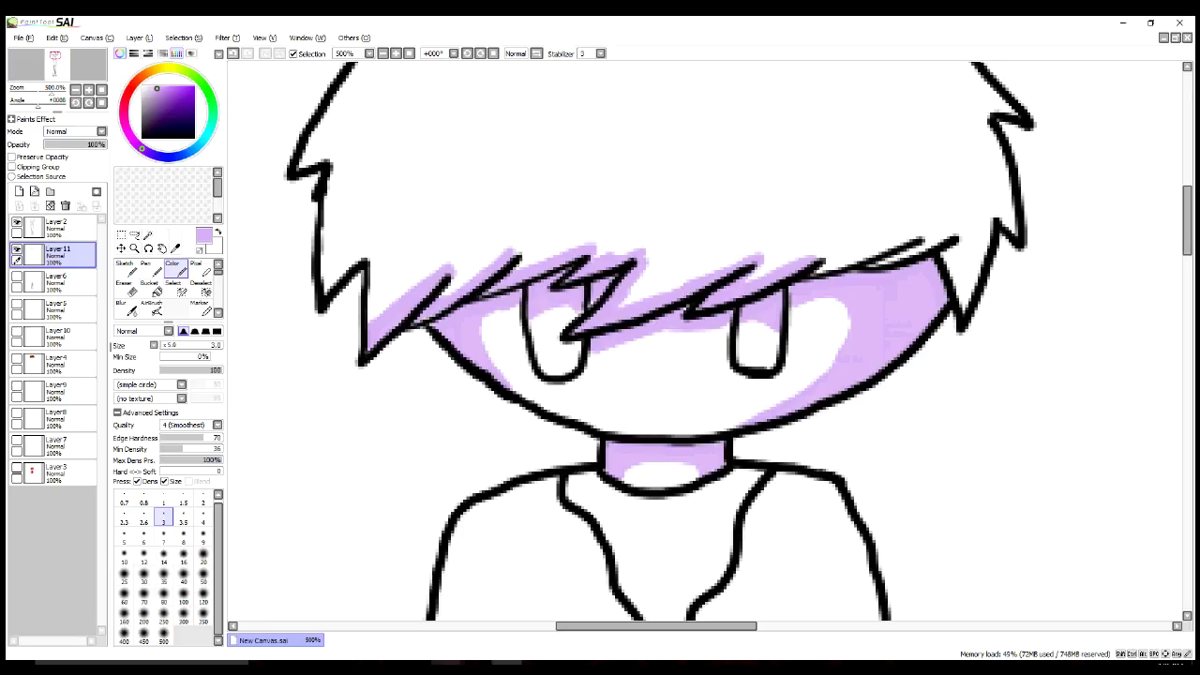
# Step: Send the chat replies 'p' and 'eeks'
pyautogui.hotkey('alt', 'Tab')
pyautogui.write('p')
pyautogui.press('Return')
pyautogui.hotkey('alt', 'Tab')
pyautogui.hotkey('alt', 'Tab')
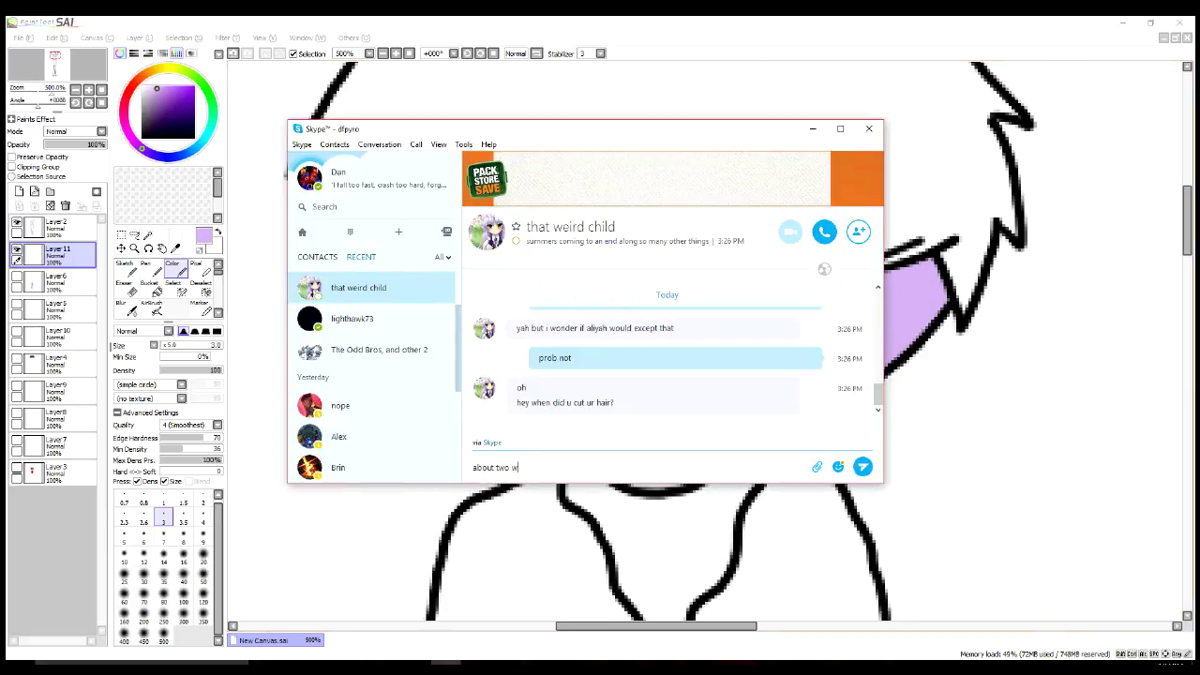
pyautogui.write('eeks')
pyautogui.press('Return')
# Step: Paint long lavender streaks across the hair, reply 'thanks', and start a star atop the hair
pyautogui.hotkey('alt', 'Tab')
pyautogui.moveTo(844, 268); pyautogui.dragTo(965, 310)
pyautogui.moveTo(1012, 221); pyautogui.dragTo(319, 296)
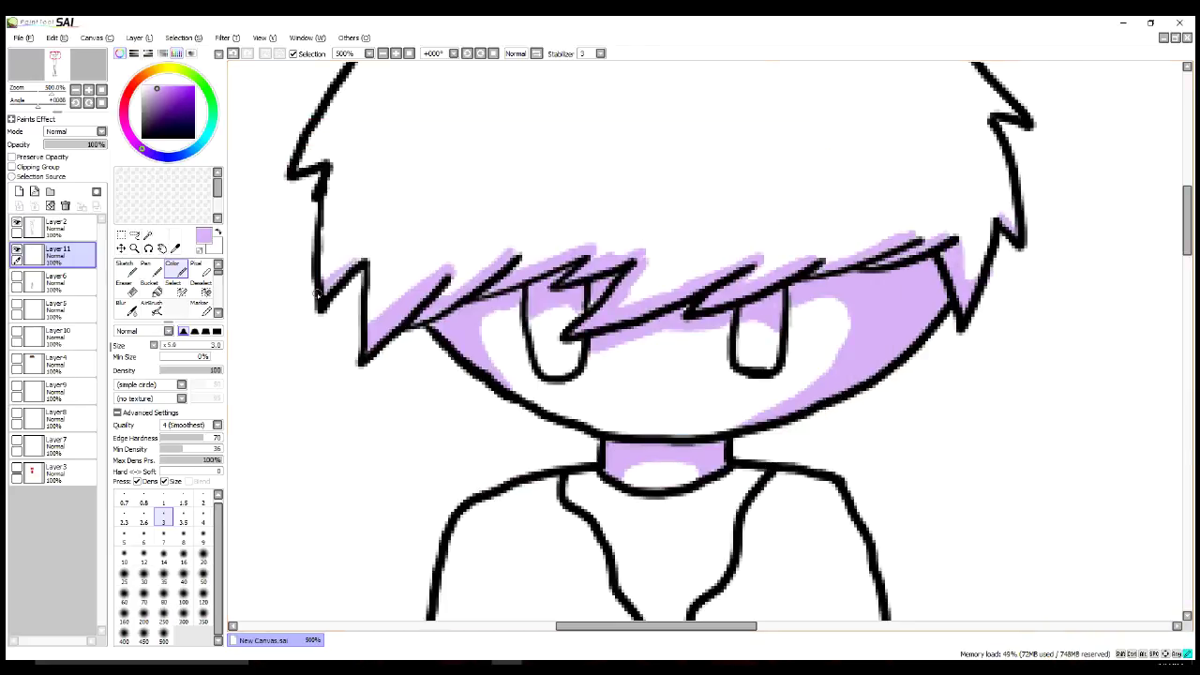
pyautogui.scroll(-3, 317, 294)
pyautogui.hotkey('alt', 'Tab')
pyautogui.write('thanks')
pyautogui.press('Return')
pyautogui.hotkey('alt', 'Tab')
pyautogui.moveTo(614, 255); pyautogui.dragTo(610, 258)
# Step: Fill the lavender star on the hair and draw radiating web lines across the hair
pyautogui.moveTo(563, 310)
pyautogui.mouseDown()
pyautogui.moveTo(626, 267)
pyautogui.moveTo(708, 169)
pyautogui.mouseUp()
pyautogui.moveTo(680, 315)
pyautogui.mouseDown()
pyautogui.moveTo(882, 192)
pyautogui.moveTo(957, 276)
pyautogui.mouseUp()
pyautogui.moveTo(651, 371); pyautogui.dragTo(863, 478)
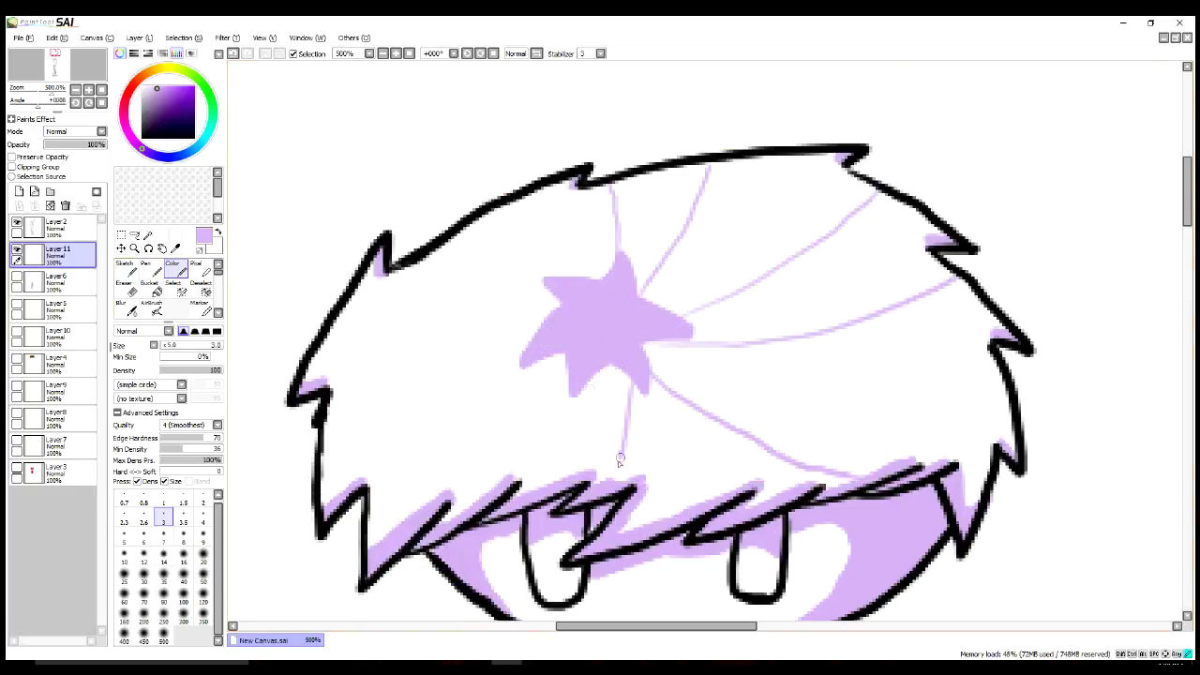
pyautogui.moveTo(558, 347); pyautogui.dragTo(324, 464)
pyautogui.moveTo(553, 300); pyautogui.dragTo(356, 300)
pyautogui.moveTo(778, 342); pyautogui.dragTo(745, 440)
pyautogui.moveTo(938, 300); pyautogui.dragTo(900, 460)
pyautogui.moveTo(385, 296); pyautogui.dragTo(343, 431)
pyautogui.moveTo(464, 312); pyautogui.dragTo(413, 411)
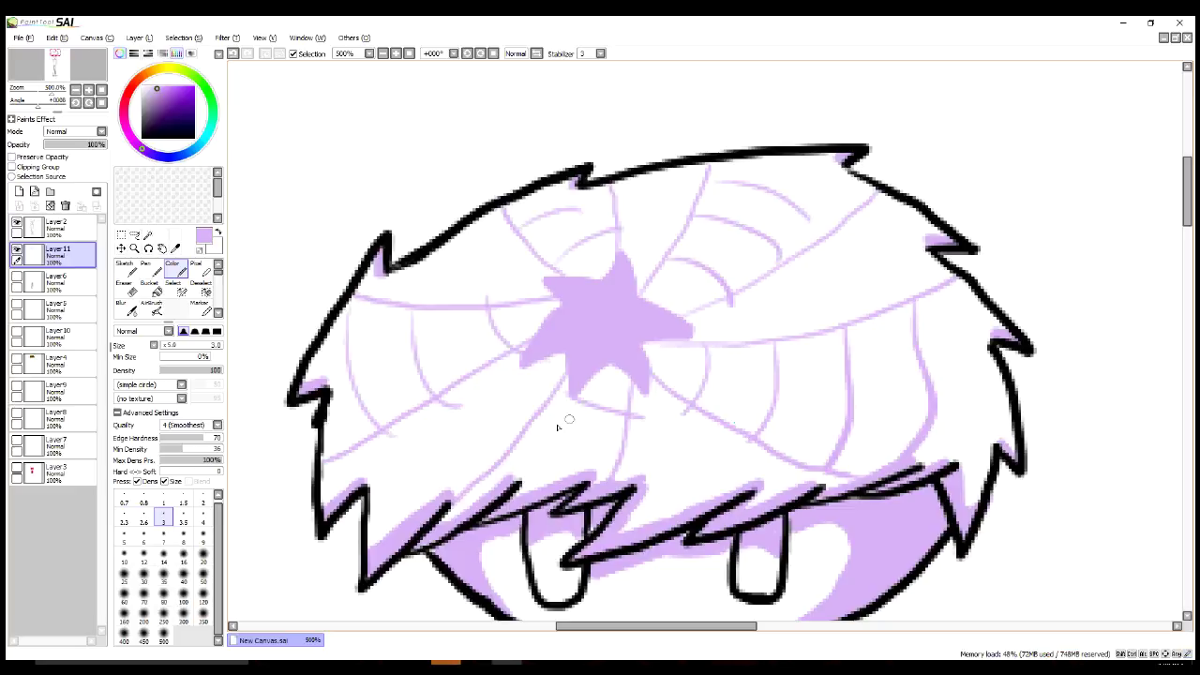
pyautogui.scroll(-5, 562, 421)
# Step: Trace lavender shadow along the necklace chain and key, and fill both lower sleeves
pyautogui.moveTo(514, 133)
pyautogui.mouseDown()
pyautogui.moveTo(614, 298)
pyautogui.moveTo(713, 212)
pyautogui.moveTo(756, 125)
pyautogui.mouseUp()
pyautogui.hotkey('ctrl', 'z')
pyautogui.moveTo(645, 287); pyautogui.dragTo(710, 142)
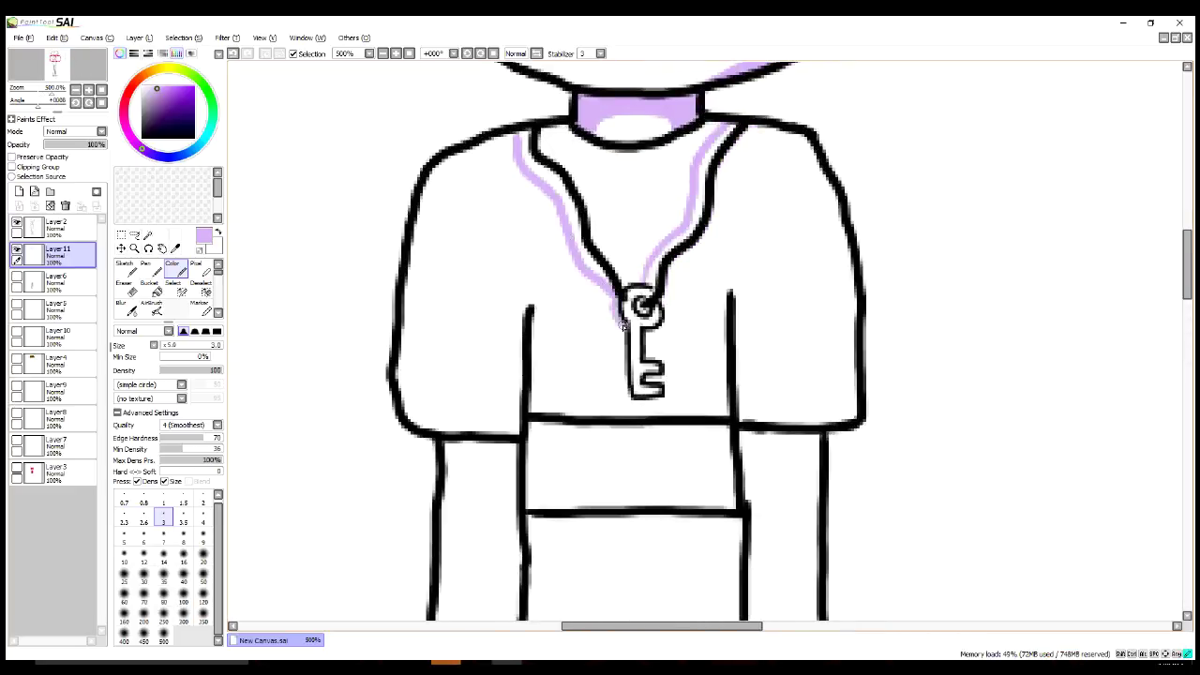
pyautogui.moveTo(623, 326); pyautogui.dragTo(663, 369)
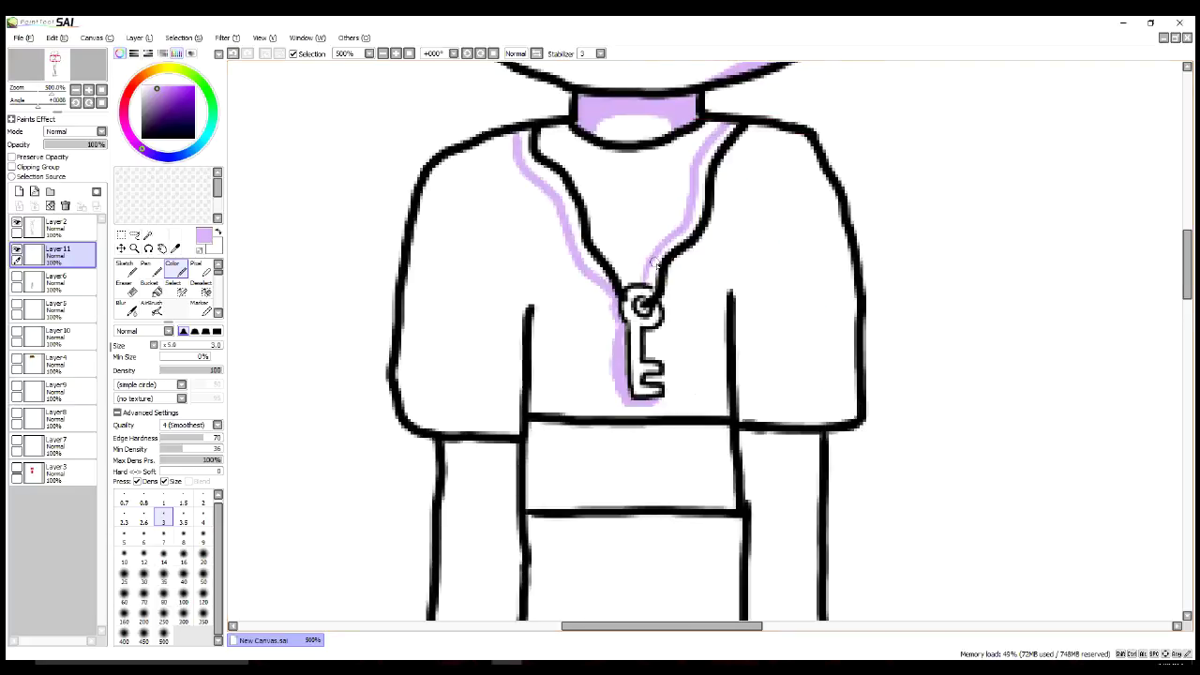
pyautogui.moveTo(530, 306); pyautogui.dragTo(403, 399)
pyautogui.moveTo(736, 293); pyautogui.dragTo(853, 367)
pyautogui.click(474, 380)
pyautogui.click(772, 346)
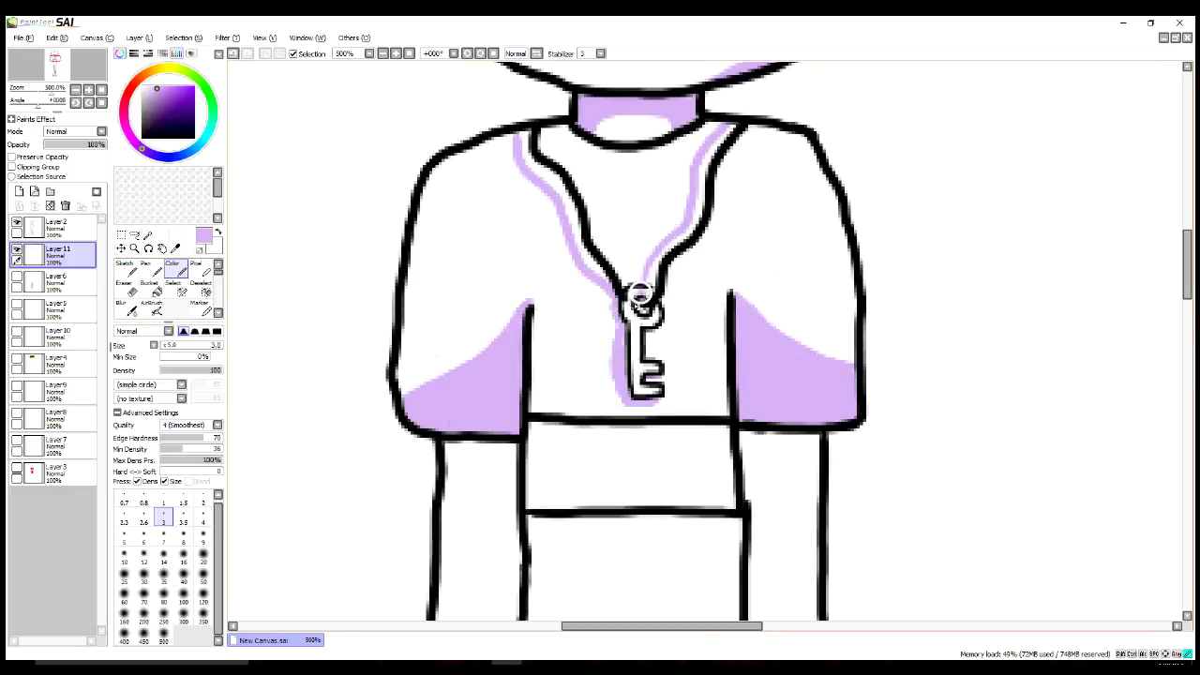
# Step: Outline and fill a diagonal lavender shadow down the lower shirt
pyautogui.scroll(-3, 644, 305)
pyautogui.moveTo(544, 92)
pyautogui.mouseDown()
pyautogui.moveTo(692, 495)
pyautogui.moveTo(745, 567)
pyautogui.mouseUp()
pyautogui.moveTo(549, 100)
pyautogui.mouseDown()
pyautogui.moveTo(582, 282)
pyautogui.moveTo(682, 466)
pyautogui.mouseUp()
pyautogui.click(563, 477)
pyautogui.click(546, 248)
pyautogui.scroll(-3, 397, 335)
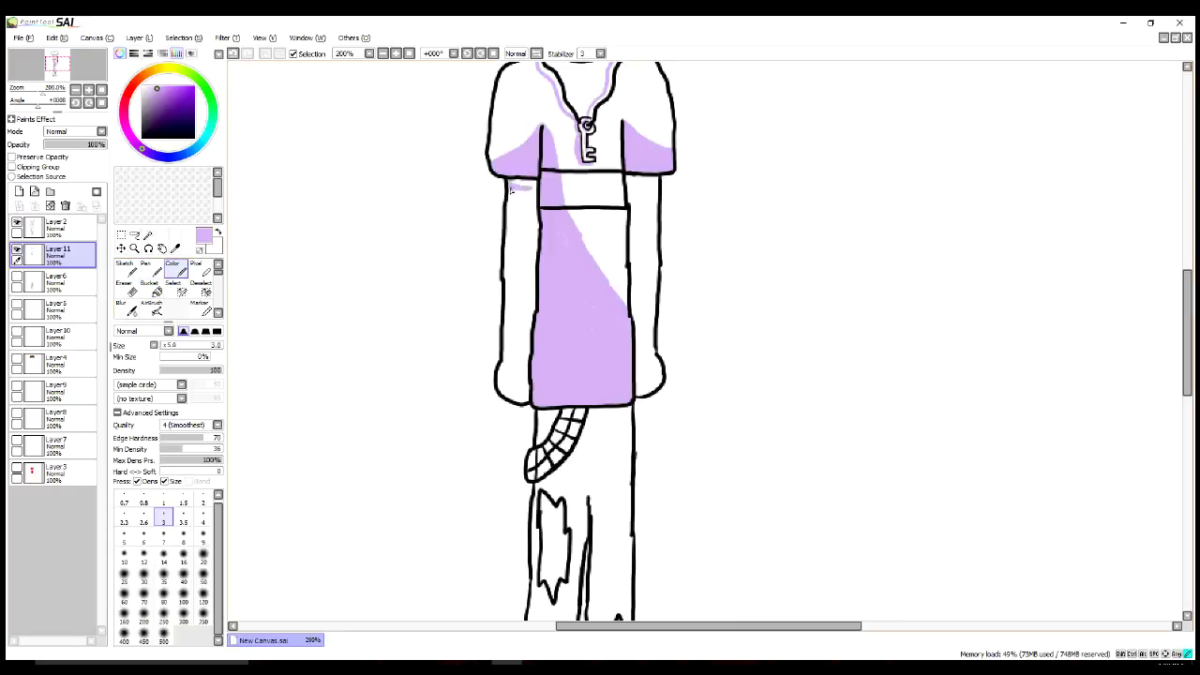
# Step: Stroke lavender shading down the shirt's left edge, inner trouser legs and both shoes
pyautogui.moveTo(529, 188); pyautogui.dragTo(523, 387)
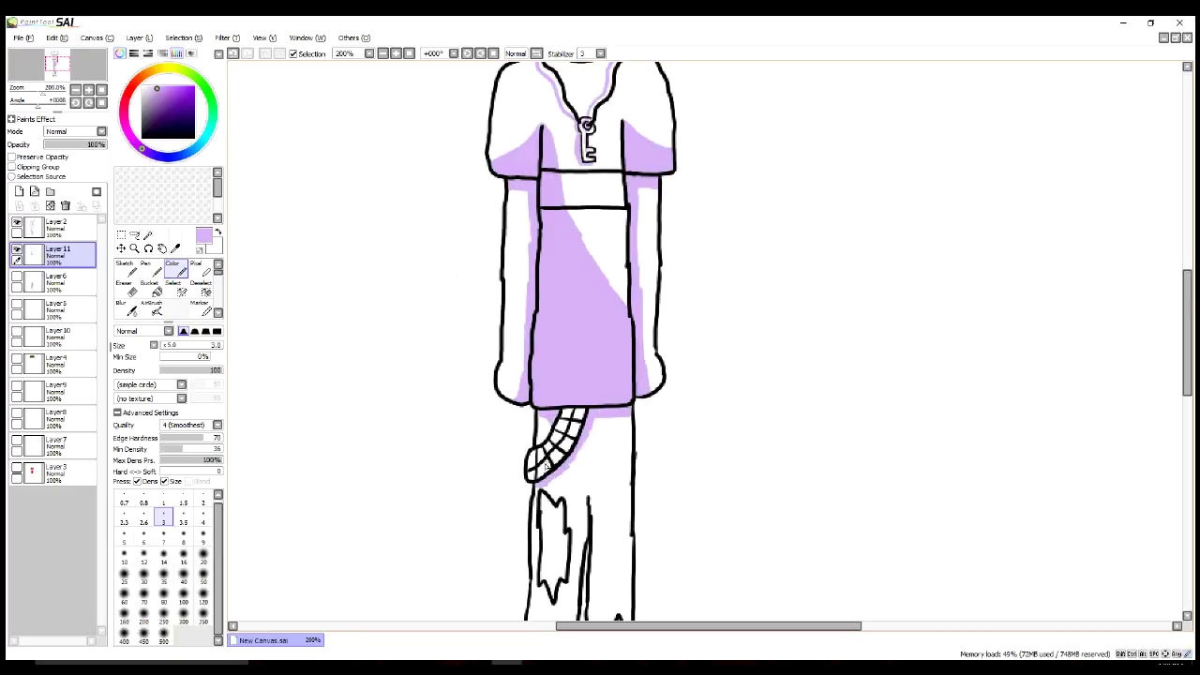
pyautogui.scroll(-5, 582, 422)
pyautogui.moveTo(536, 217)
pyautogui.mouseDown()
pyautogui.moveTo(535, 347)
pyautogui.moveTo(563, 483)
pyautogui.mouseUp()
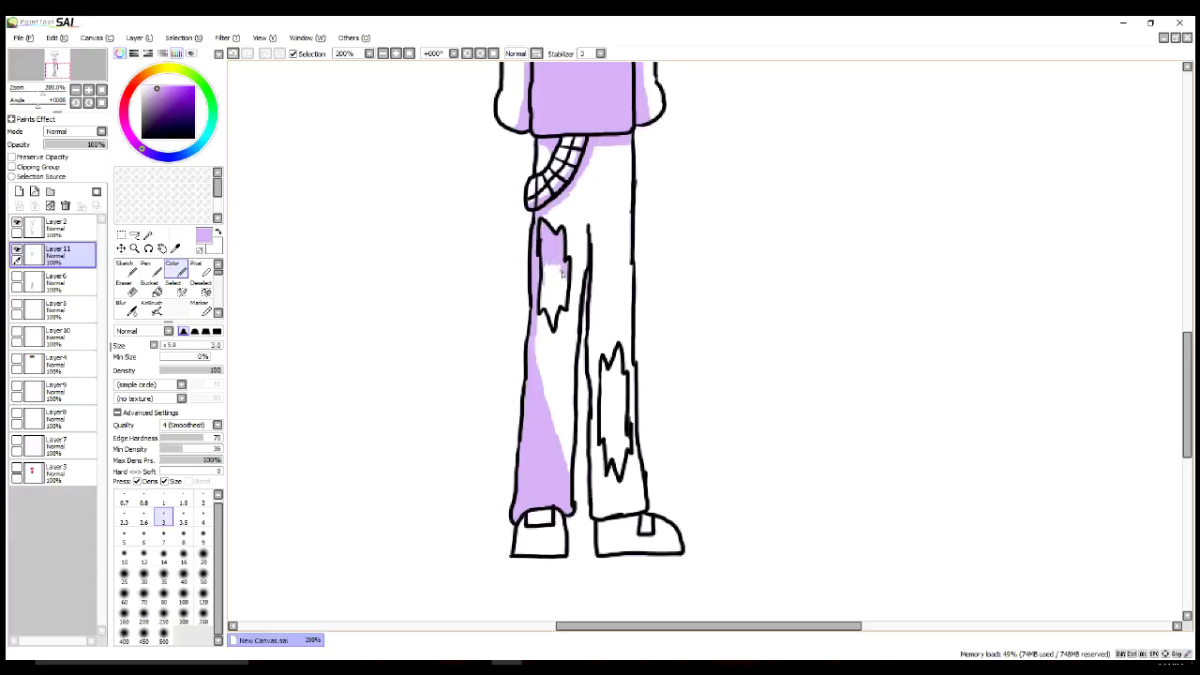
pyautogui.moveTo(592, 273)
pyautogui.mouseDown()
pyautogui.moveTo(592, 416)
pyautogui.moveTo(624, 511)
pyautogui.mouseUp()
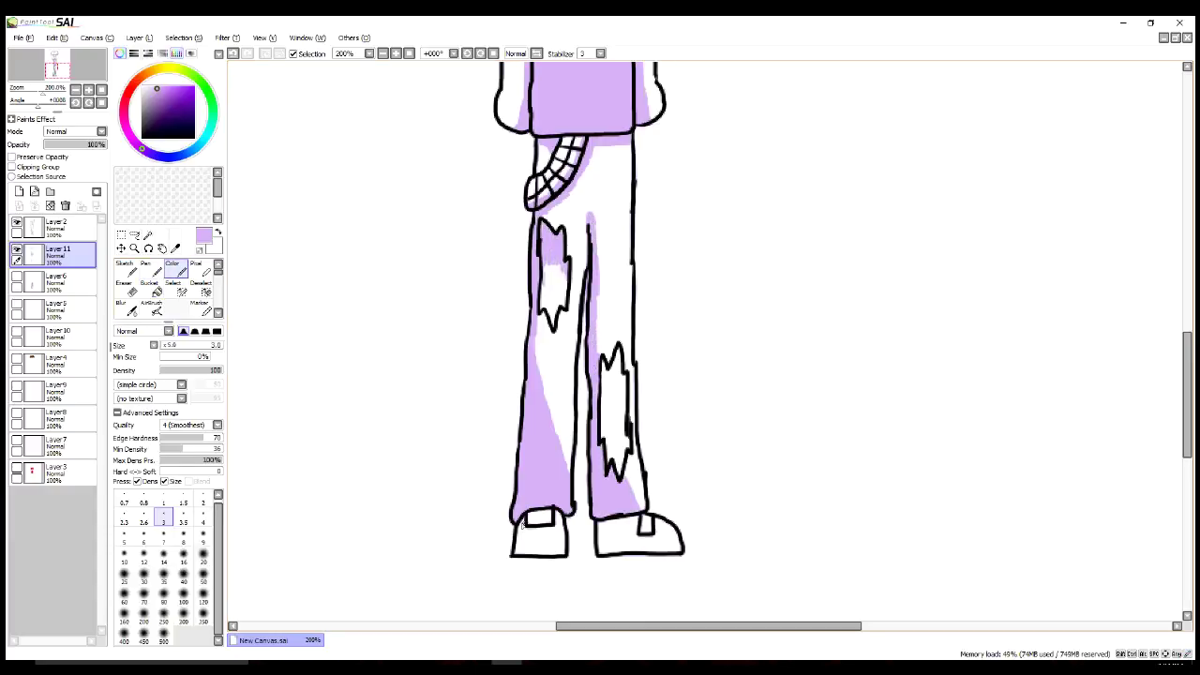
pyautogui.moveTo(528, 550); pyautogui.dragTo(528, 531)
pyautogui.moveTo(615, 549); pyautogui.dragTo(638, 518)
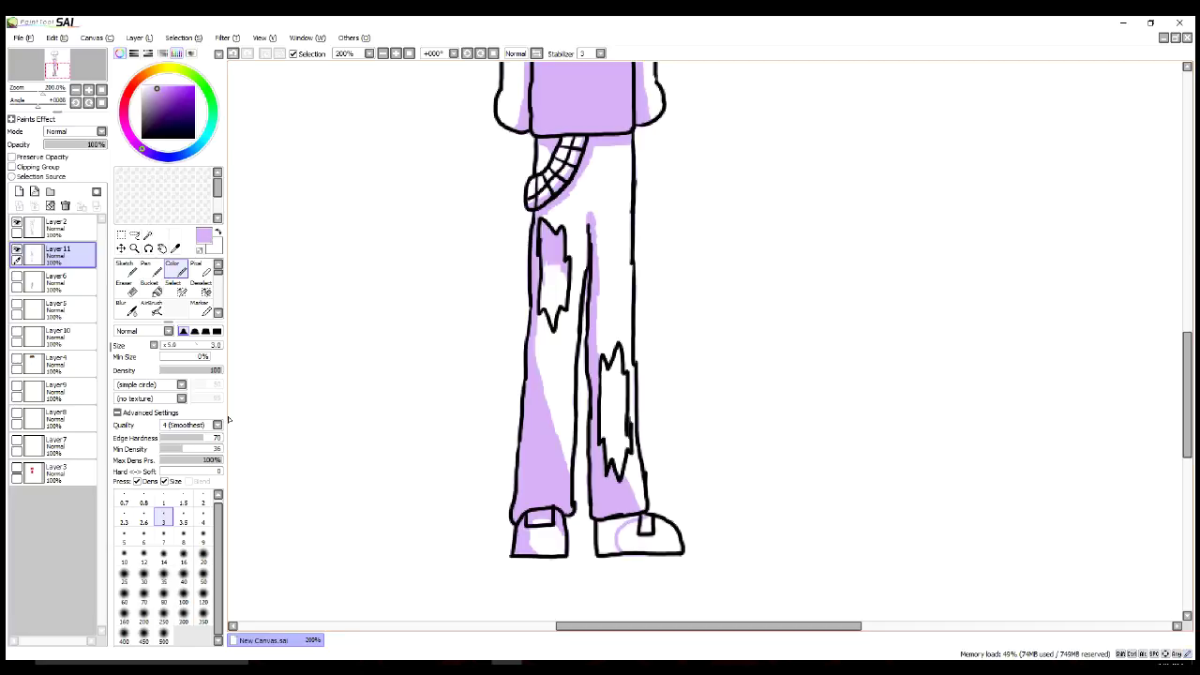
# Step: With the Blur tool, soften the lavender shading on both legs and below the shirt
pyautogui.click(126, 308)
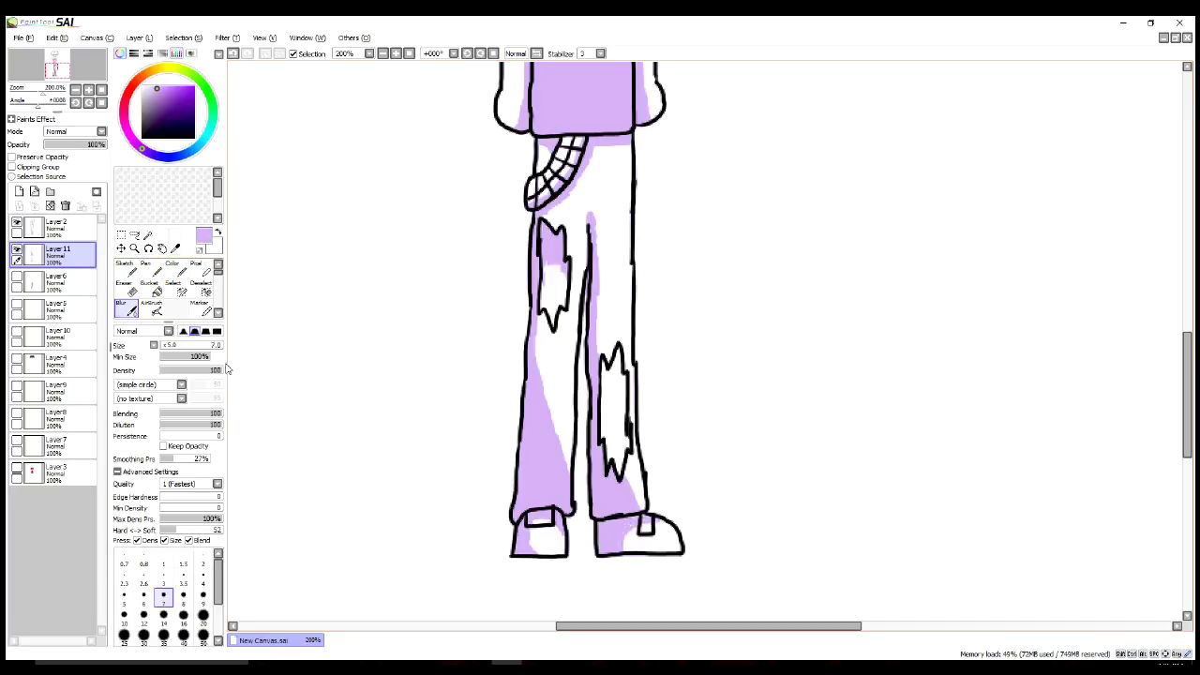
pyautogui.moveTo(598, 320); pyautogui.dragTo(593, 225)
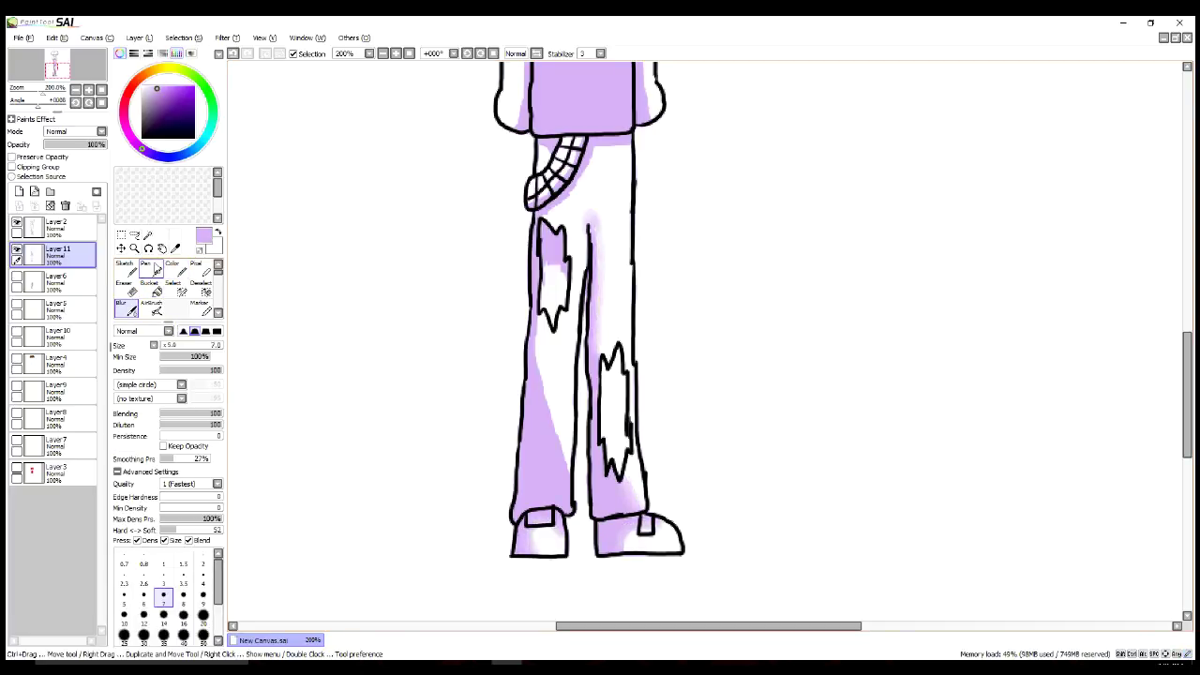
pyautogui.moveTo(607, 357); pyautogui.dragTo(621, 403)
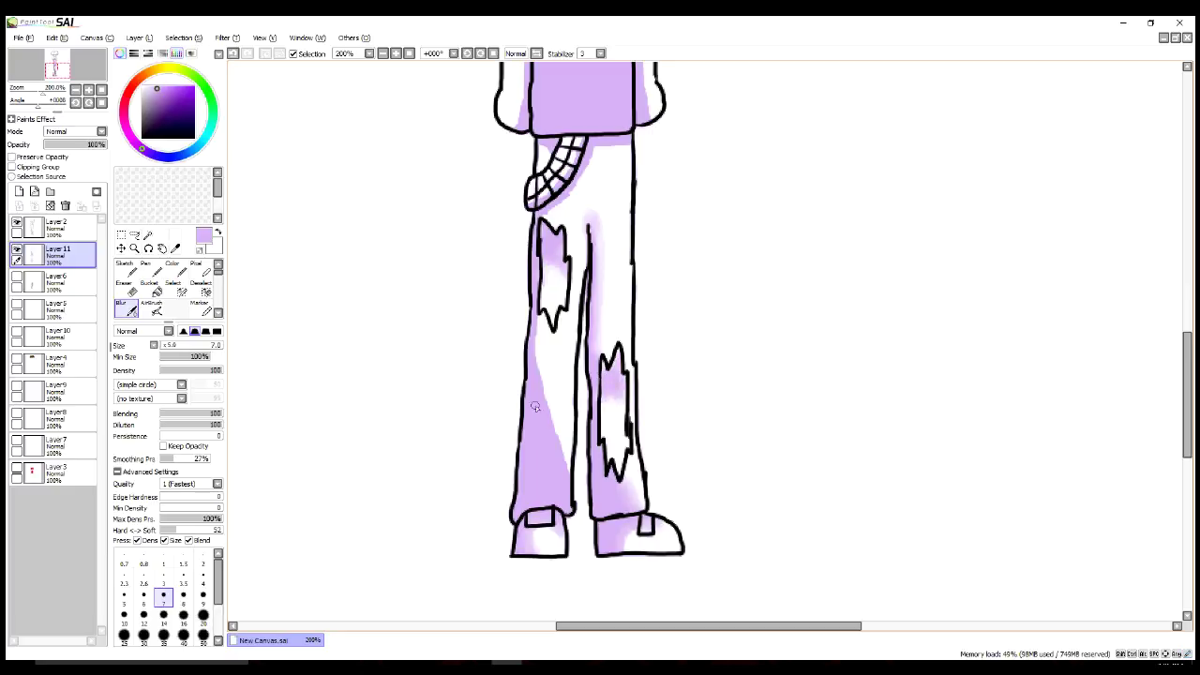
pyautogui.moveTo(535, 406); pyautogui.dragTo(539, 323)
pyautogui.moveTo(572, 193); pyautogui.dragTo(593, 145)
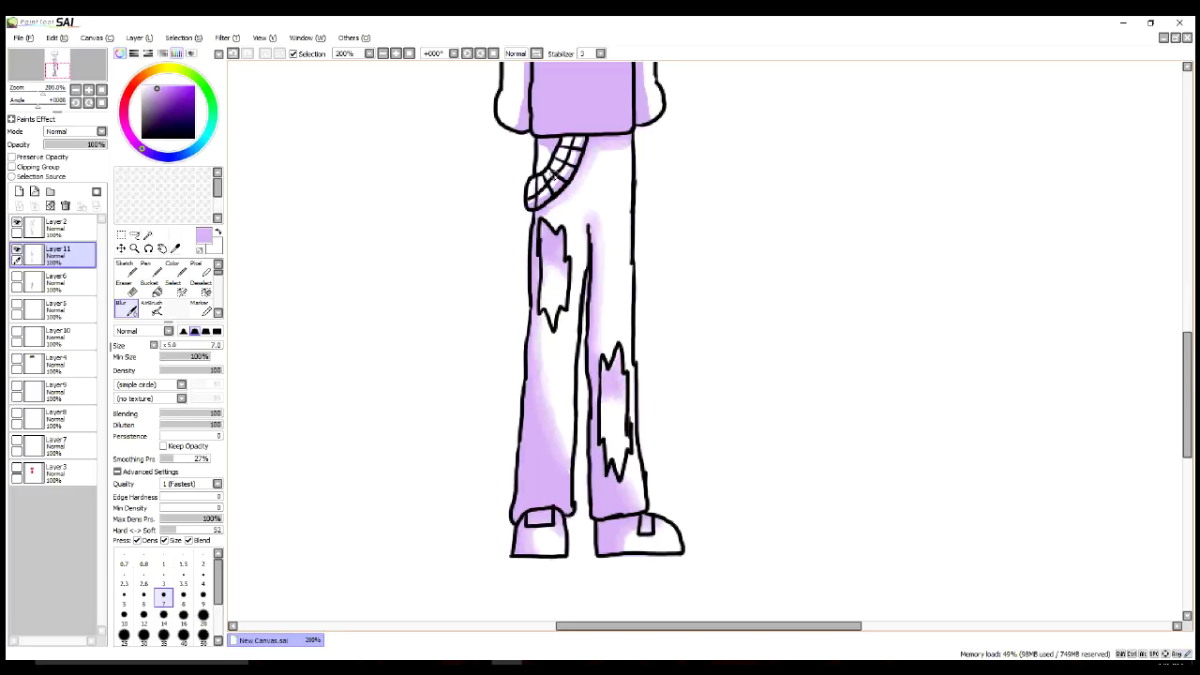
pyautogui.scroll(5, 569, 148)
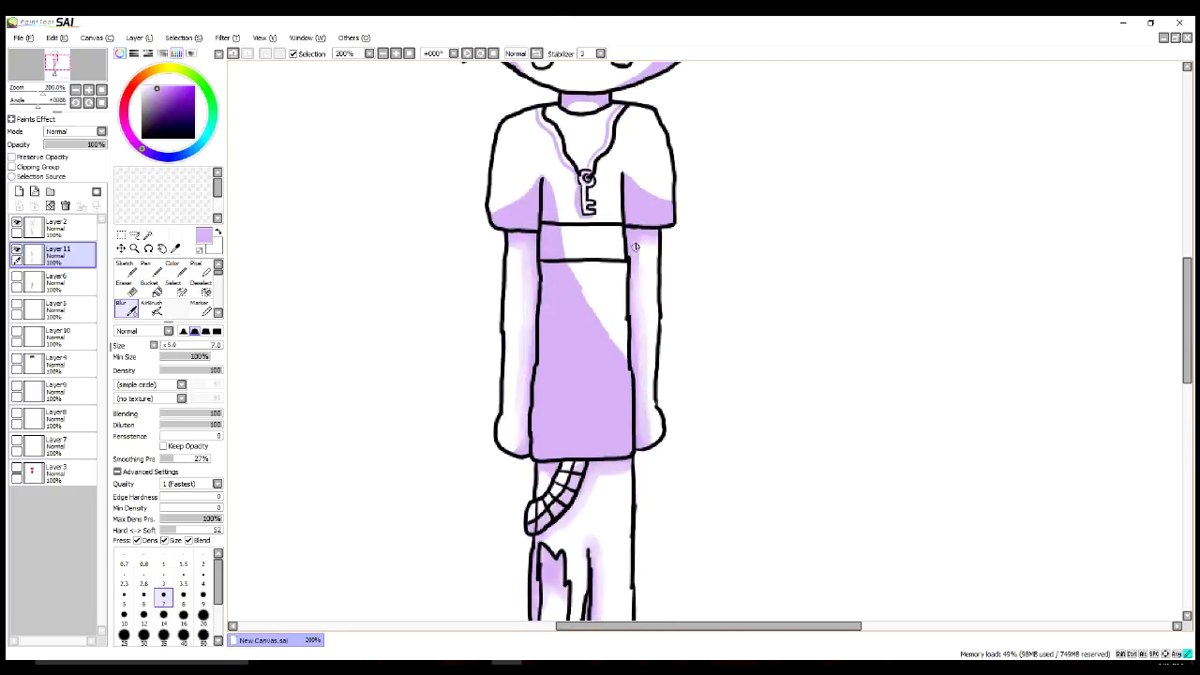
# Step: Blur the shirt and right-cheek shading, the fringe shadow, and the hair web into a glow
pyautogui.moveTo(555, 221); pyautogui.dragTo(533, 197)
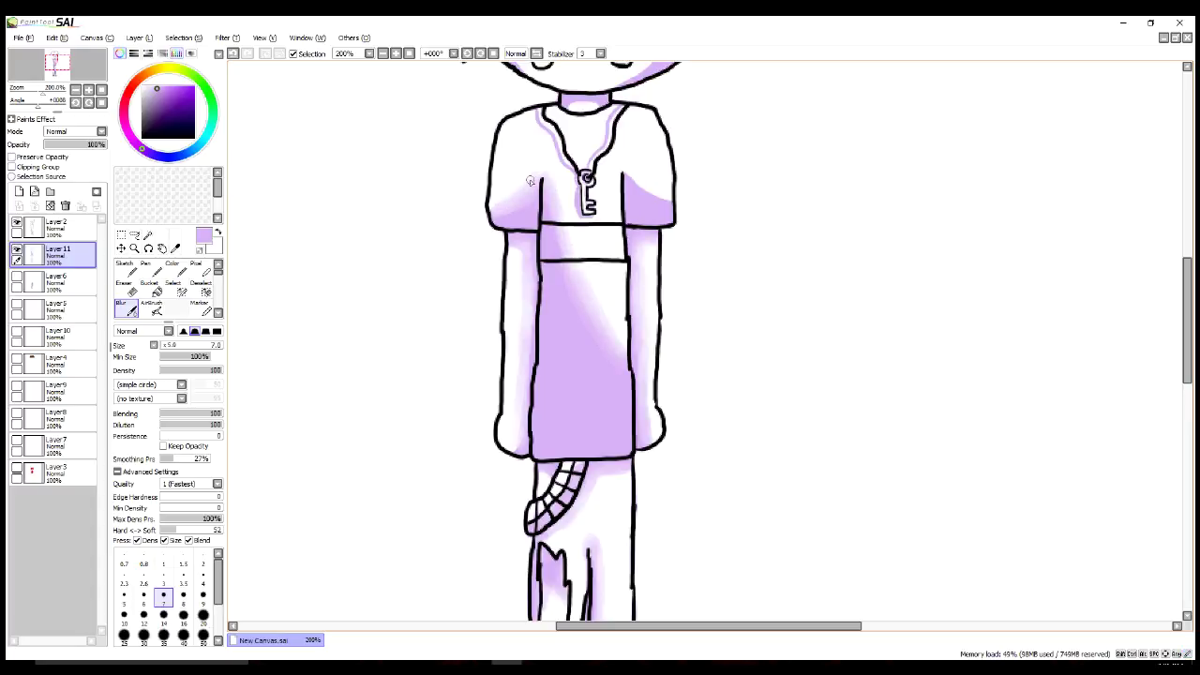
pyautogui.moveTo(625, 175); pyautogui.dragTo(642, 179)
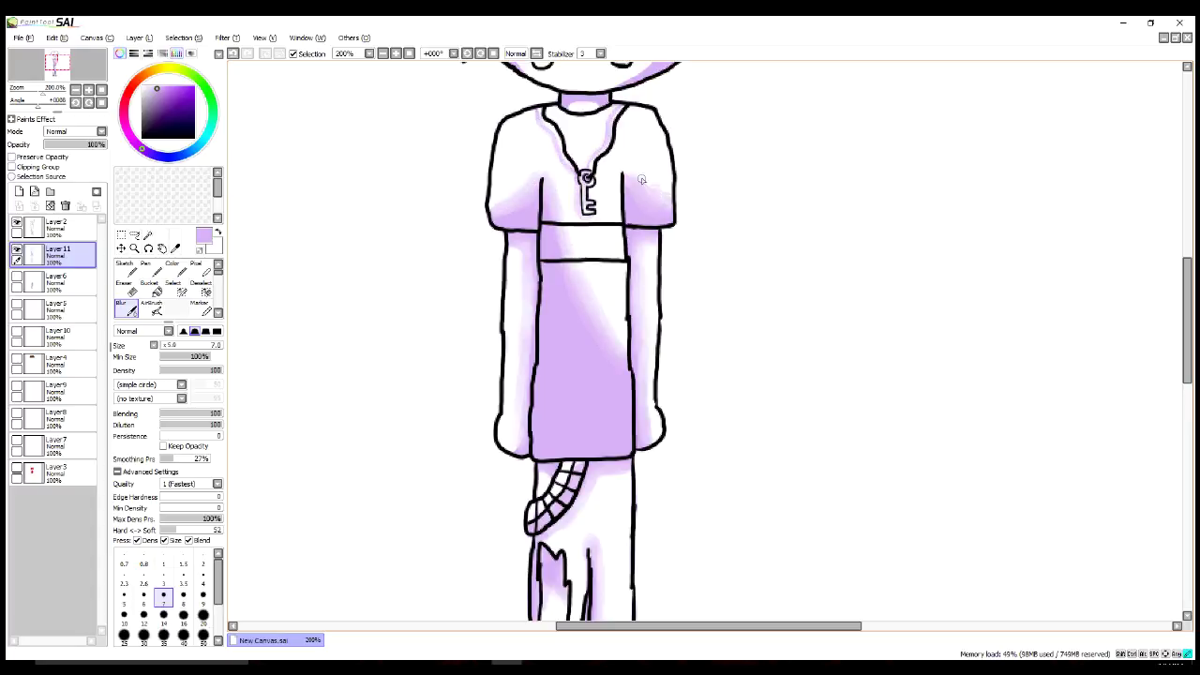
pyautogui.scroll(4, 1057, 406)
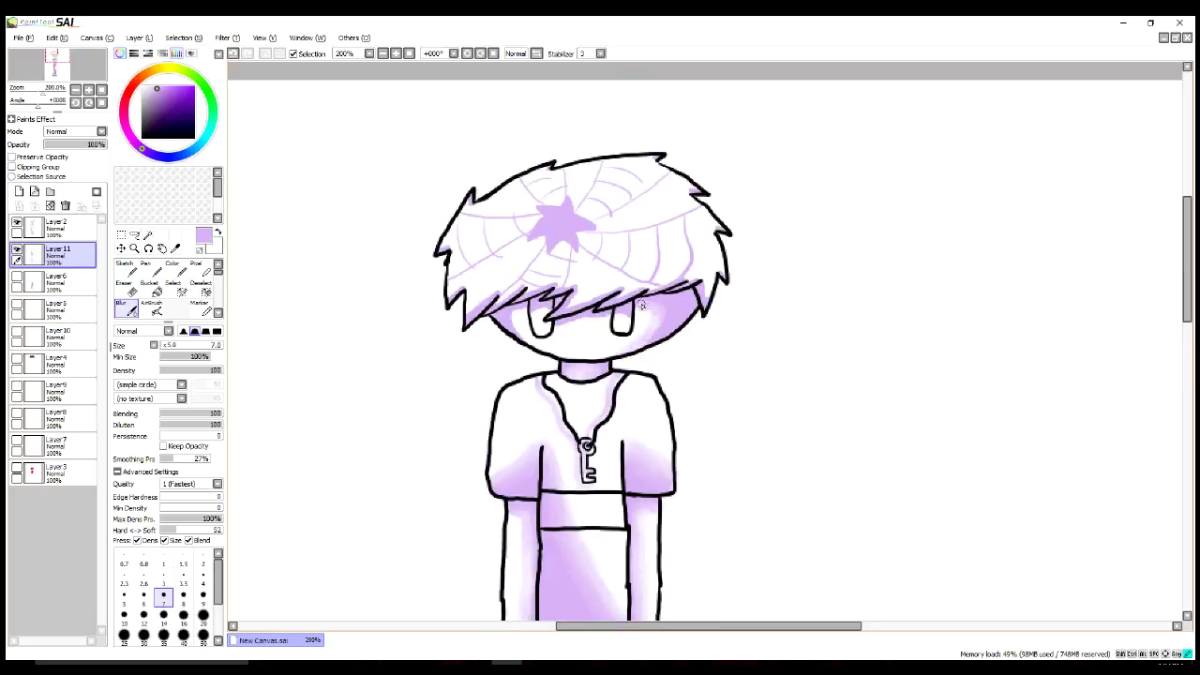
pyautogui.moveTo(677, 328); pyautogui.dragTo(635, 309)
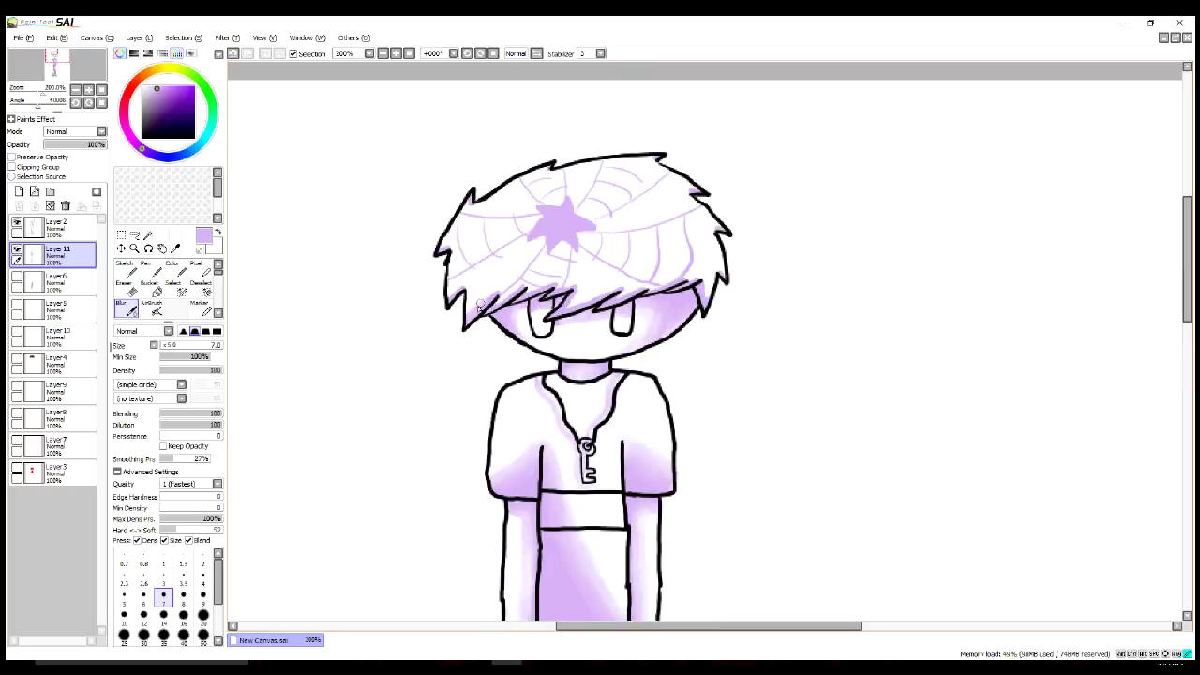
pyautogui.moveTo(480, 305); pyautogui.dragTo(663, 283)
pyautogui.moveTo(447, 302)
pyautogui.mouseDown()
pyautogui.moveTo(600, 215)
pyautogui.moveTo(684, 210)
pyautogui.mouseUp()
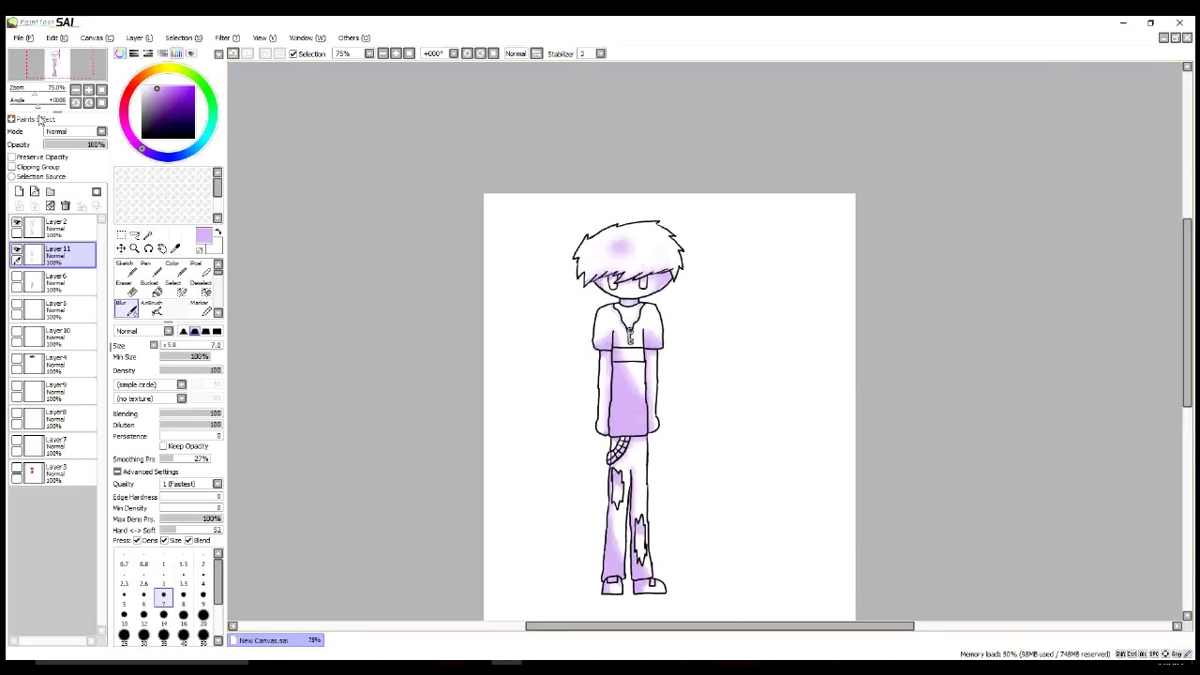
# Step: Zoom in on the head and extend the cream highlight across the hair
pyautogui.hotkey('ctrl', '+')
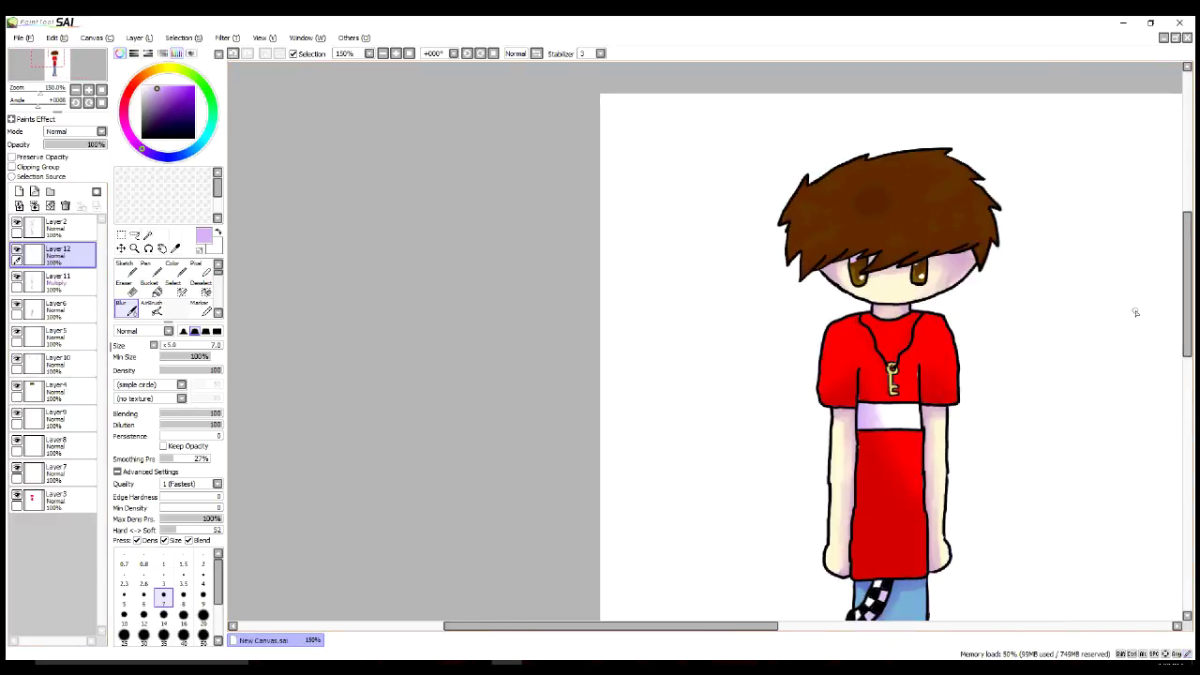
pyautogui.hotkey('ctrl', '+')
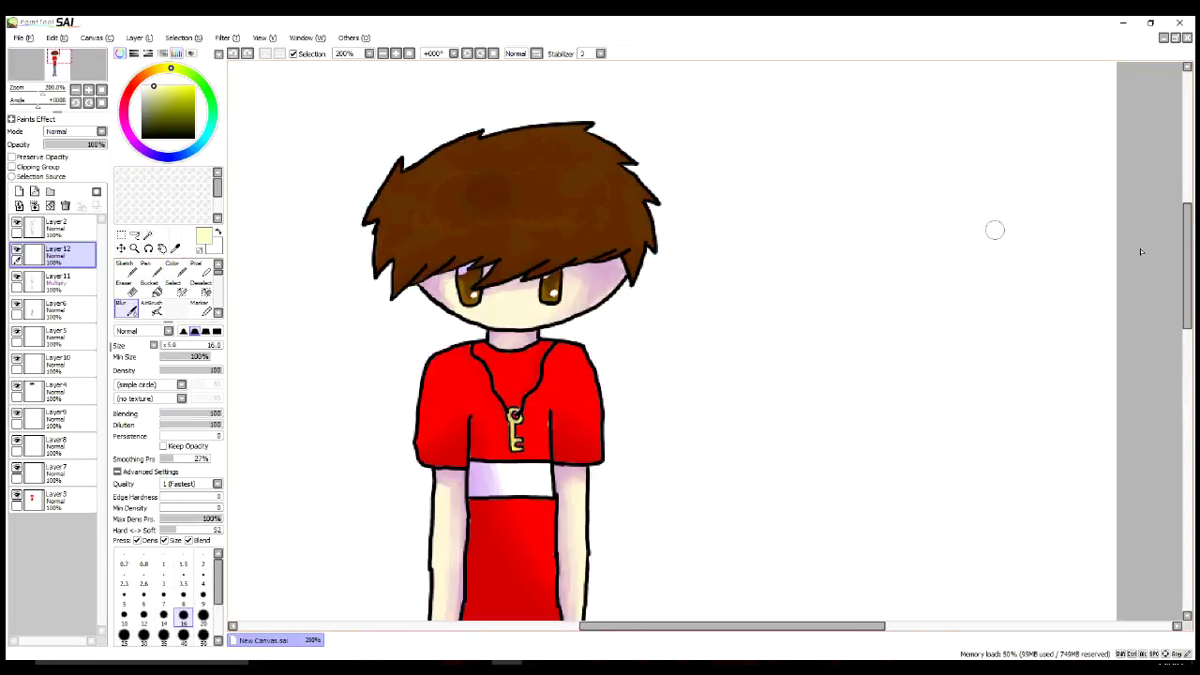
pyautogui.moveTo(511, 205); pyautogui.dragTo(593, 193)
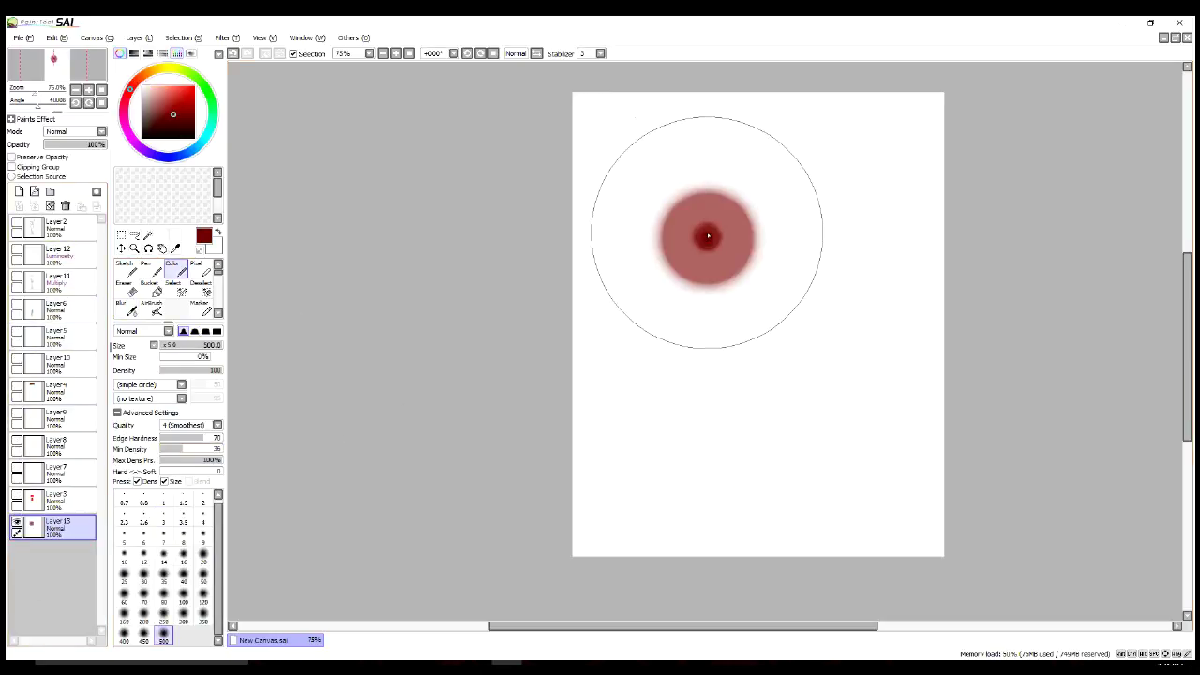
# Step: Stamp soft dark grey and light-red background circles, then show all hidden figure layers
pyautogui.click(816, 391)
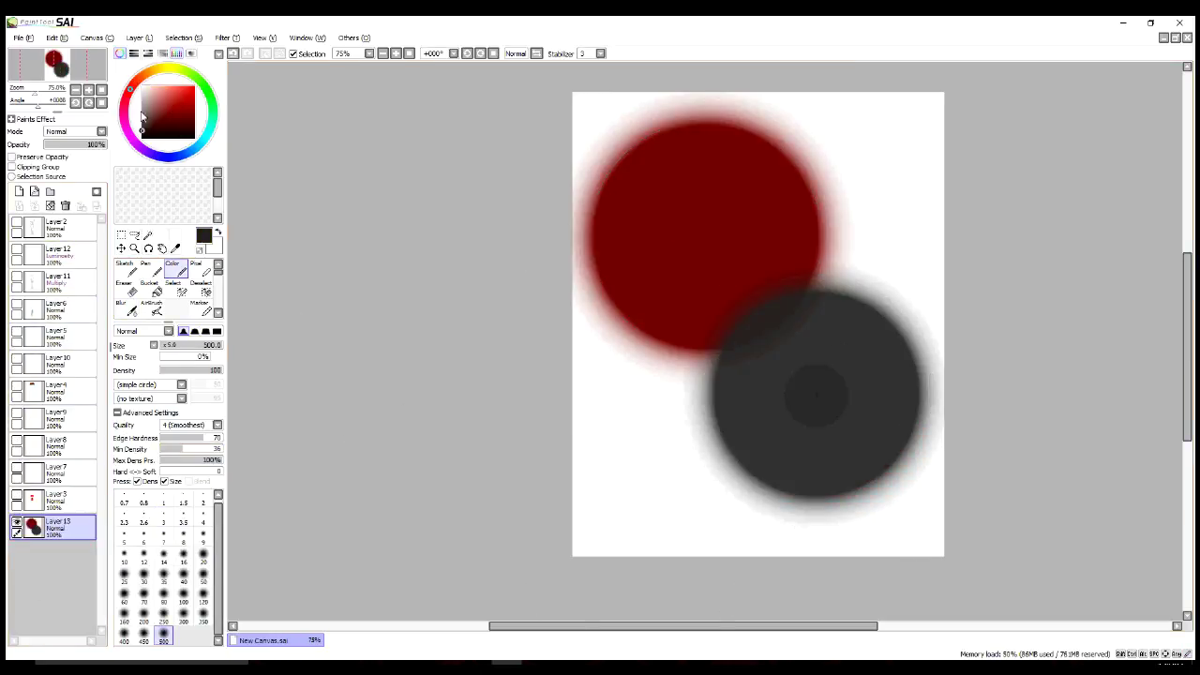
pyautogui.click(842, 265)
pyautogui.click(17, 222)
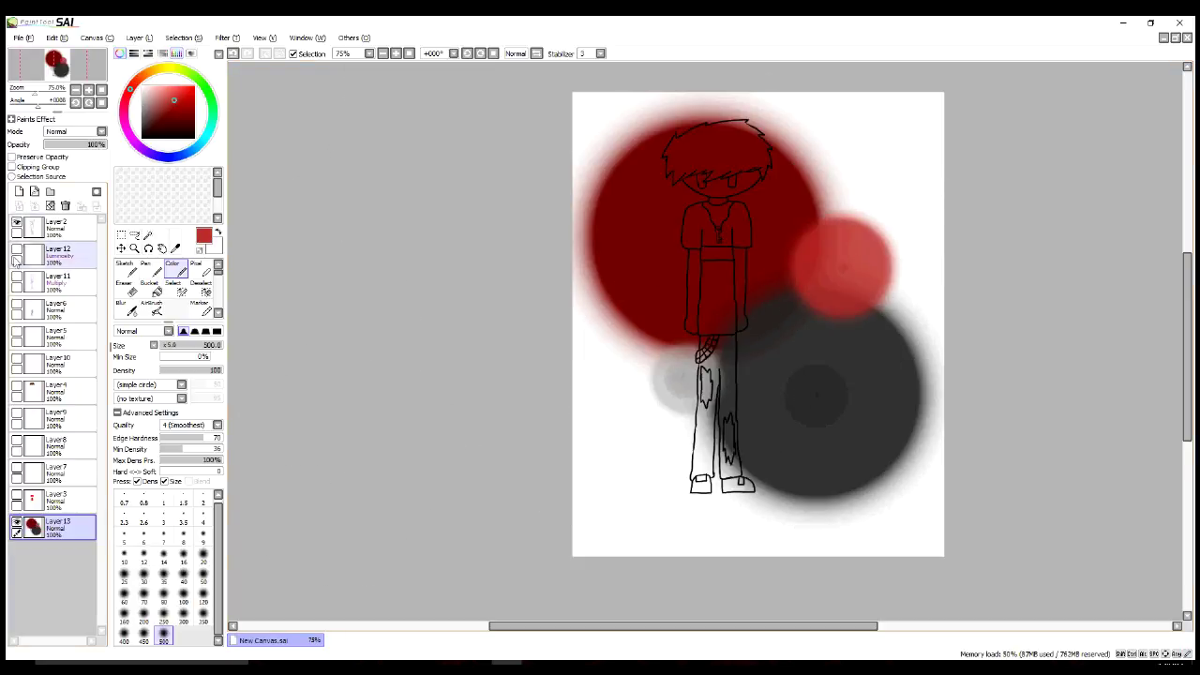
pyautogui.click(17, 249)
pyautogui.click(17, 277)
pyautogui.click(17, 305)
pyautogui.moveTo(17, 332); pyautogui.dragTo(17, 495)
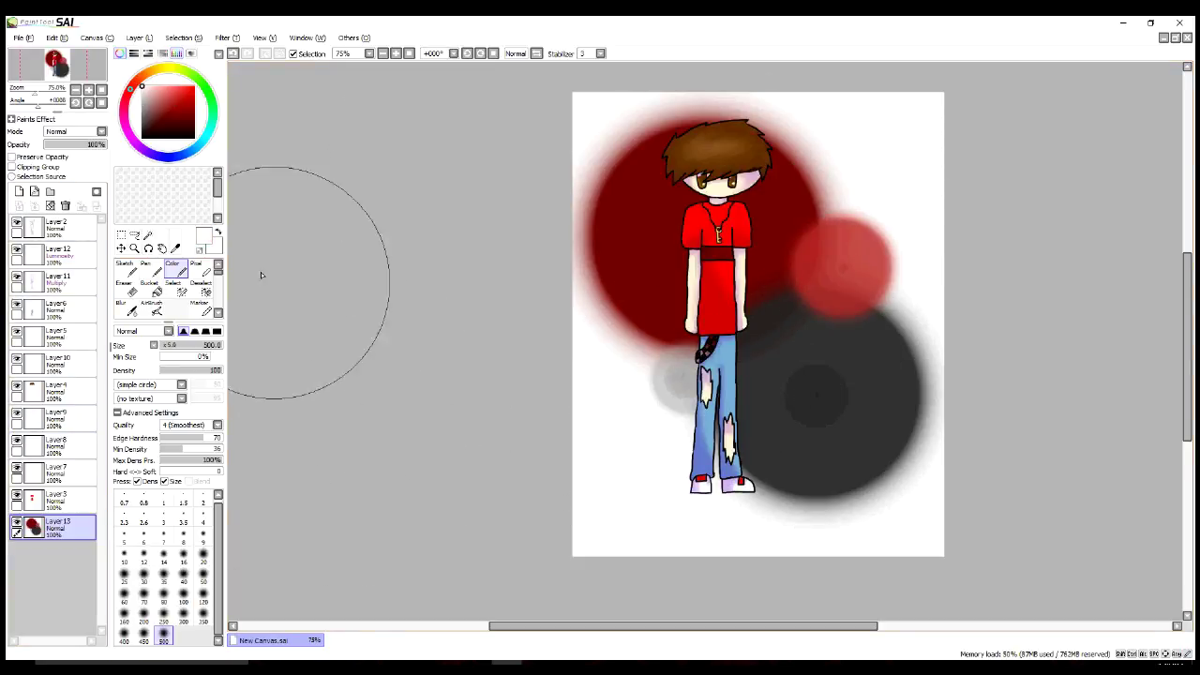
# Step: Write a signature over the grey circle with a fine pen
pyautogui.click(145, 272)
pyautogui.click(143, 504)
pyautogui.moveTo(768, 434); pyautogui.dragTo(793, 447)
# Step: Select Layer 8 with the small pen, then start the PNG export from the File menu
pyautogui.click(56, 445)
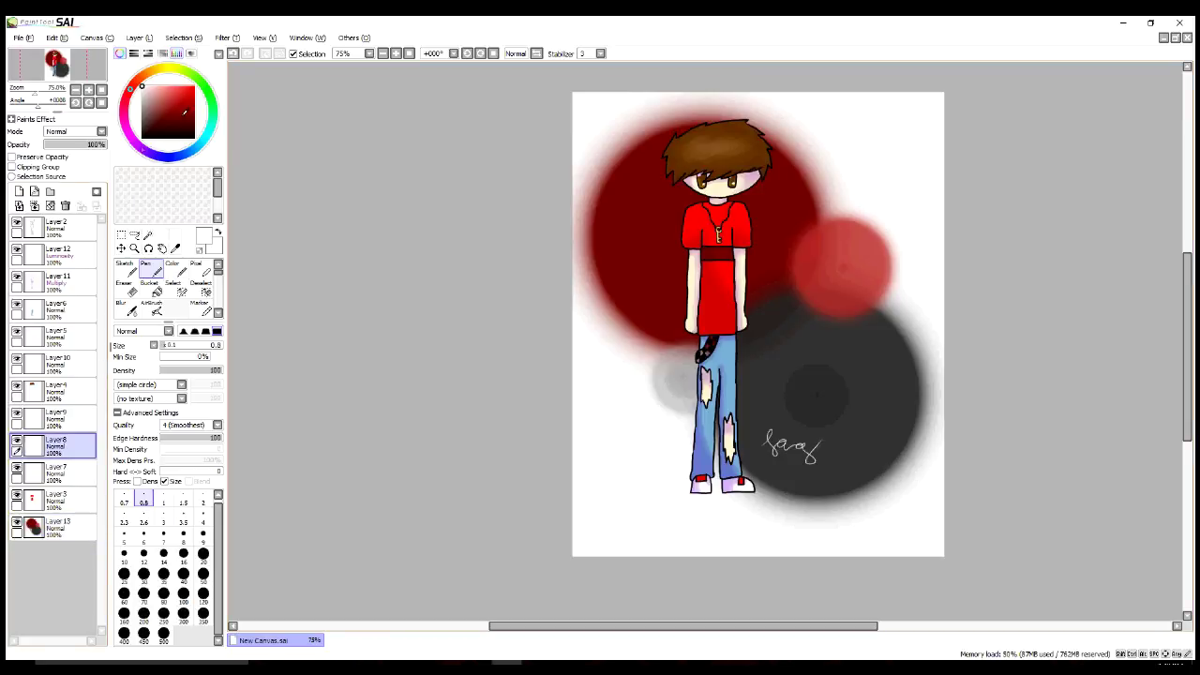
pyautogui.click(150, 286)
pyautogui.scroll(5, 563, 234)
pyautogui.scroll(-7, 574, 93)
pyautogui.click(18, 38)
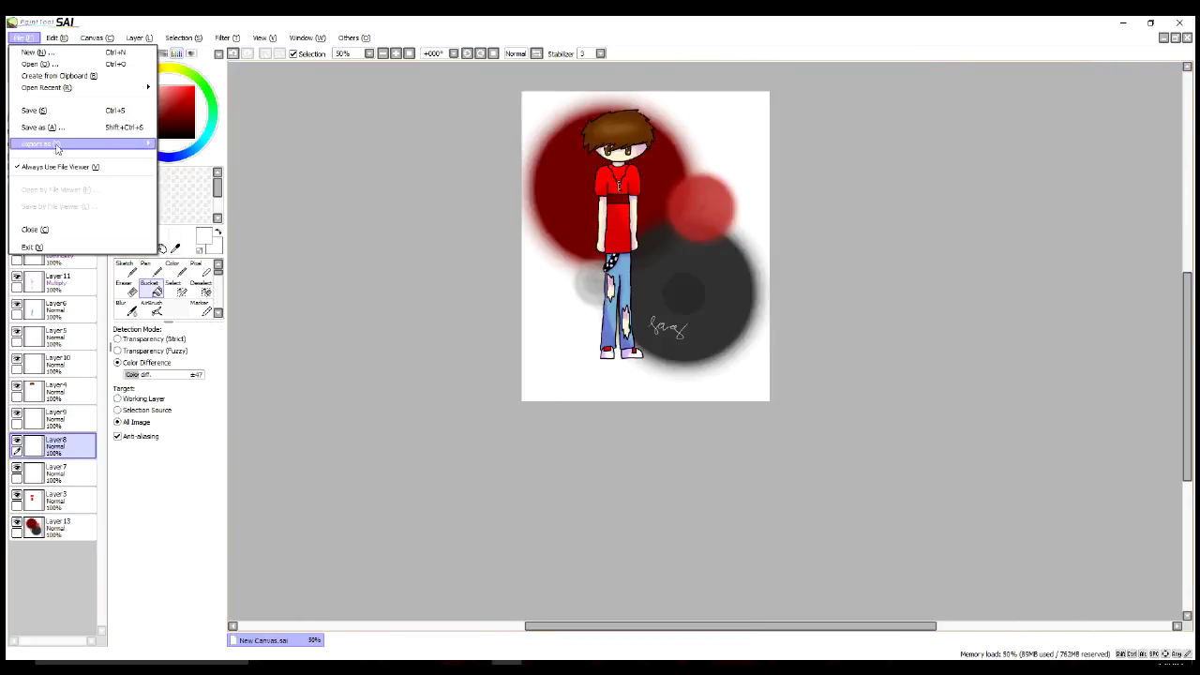